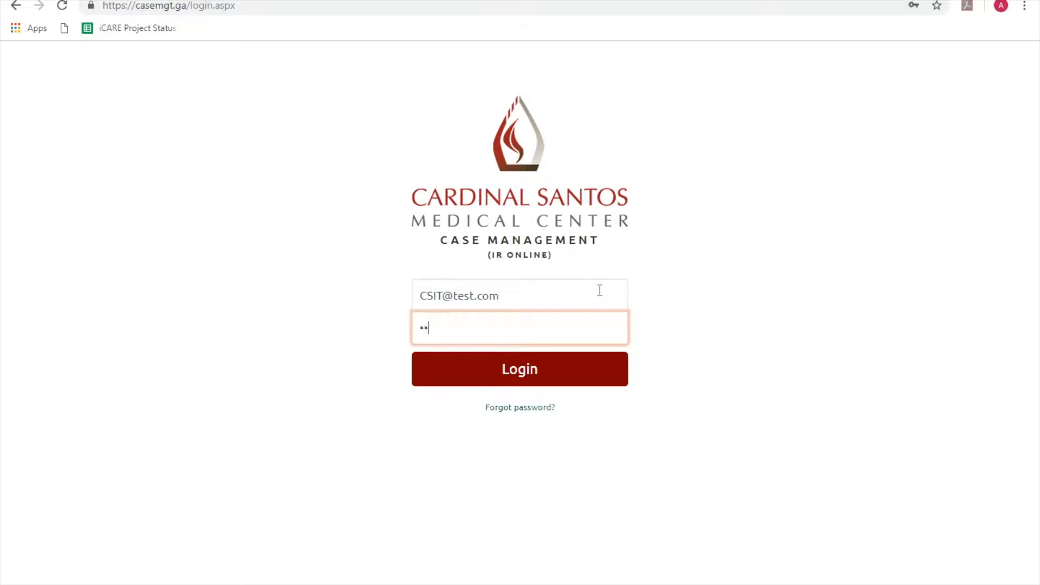
Log in to the case management site and review the case notifications on the dashboard
{"action": "key", "text": "Return"}
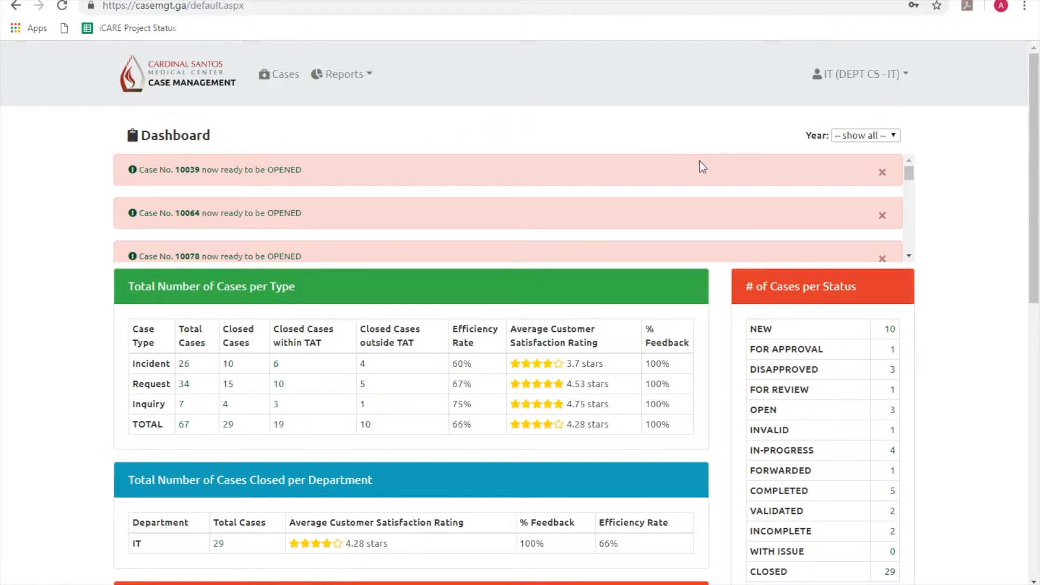
{"action": "scroll", "coordinate": [706, 201], "scroll_direction": "down", "scroll_amount": 5}
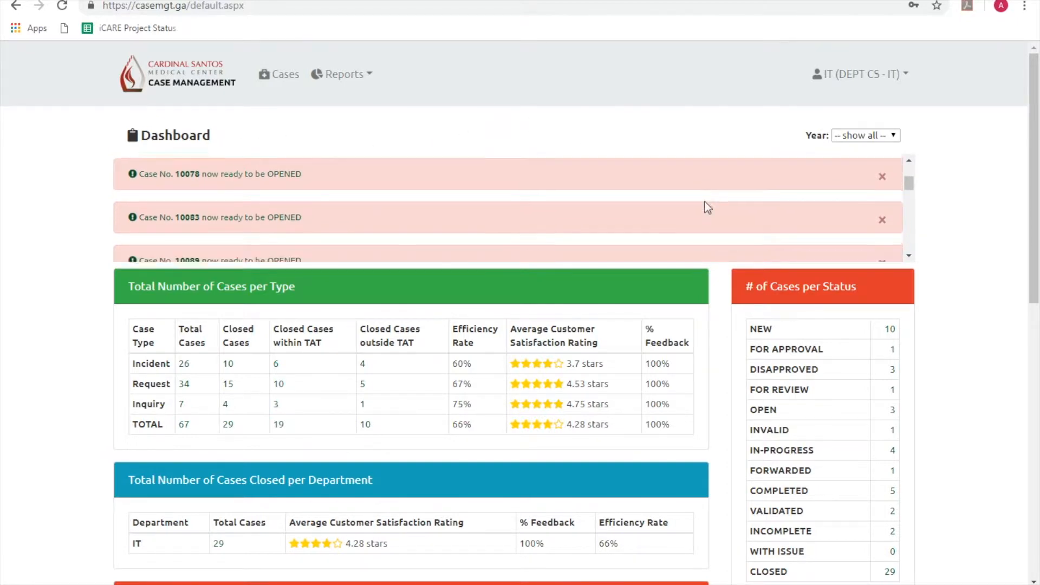
{"action": "scroll", "coordinate": [707, 203], "scroll_direction": "down", "scroll_amount": 5}
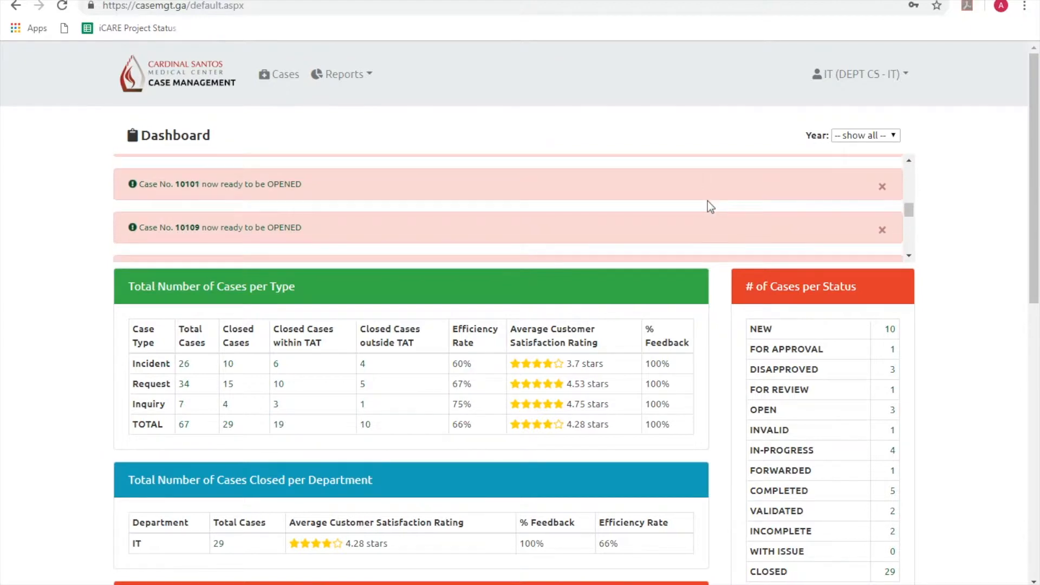
{"action": "scroll", "coordinate": [708, 201], "scroll_direction": "down", "scroll_amount": 2}
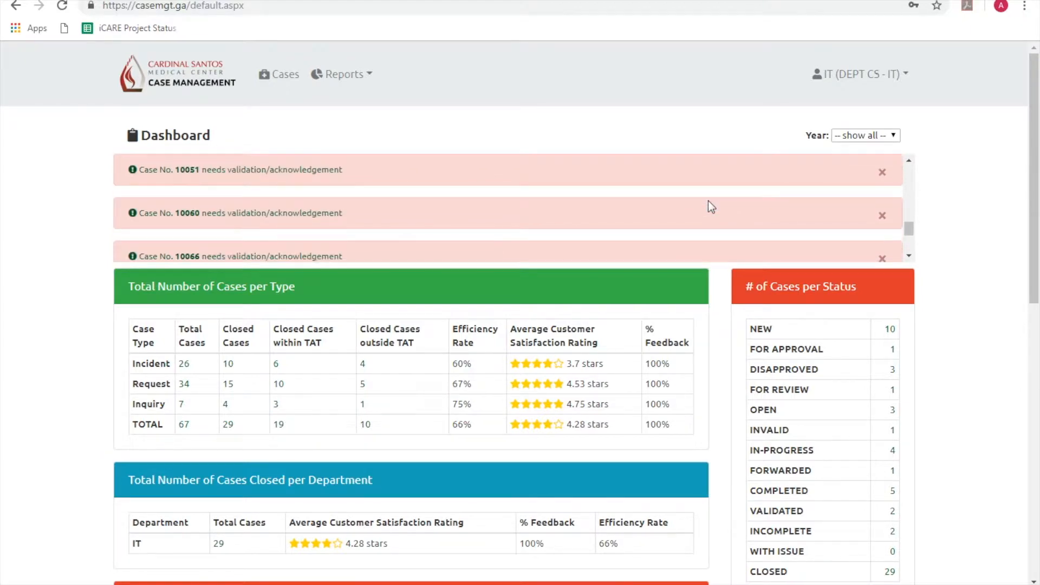
{"action": "scroll", "coordinate": [383, 191], "scroll_direction": "down", "scroll_amount": 3}
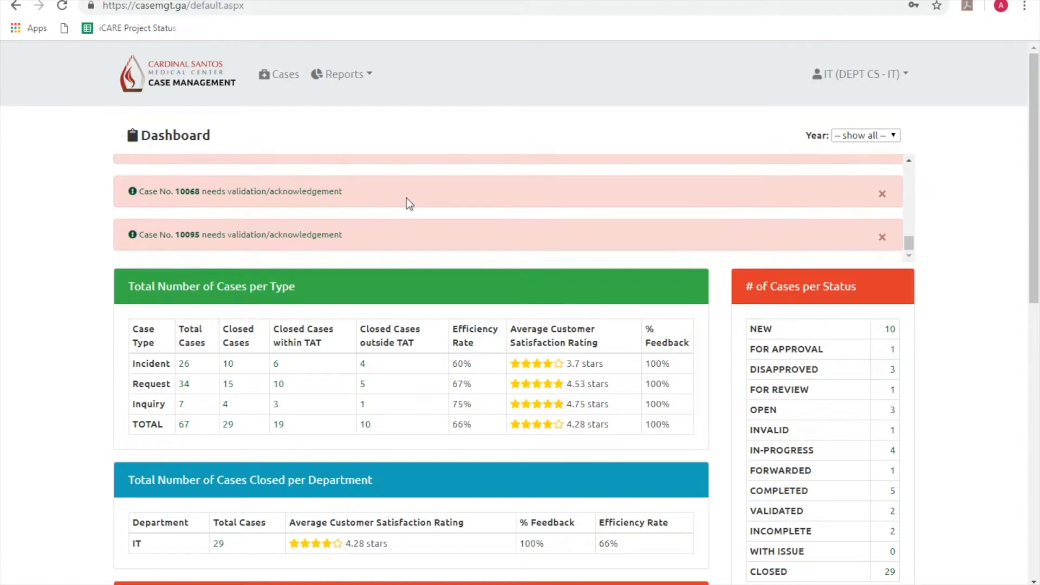
{"action": "scroll", "coordinate": [410, 205], "scroll_direction": "up", "scroll_amount": 3}
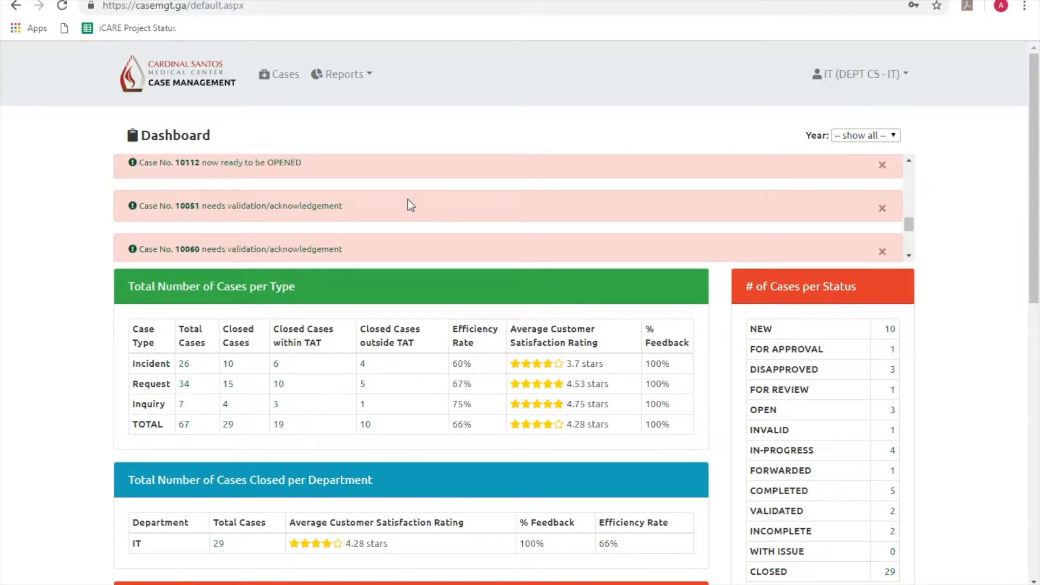
{"action": "scroll", "coordinate": [420, 205], "scroll_direction": "up", "scroll_amount": 2}
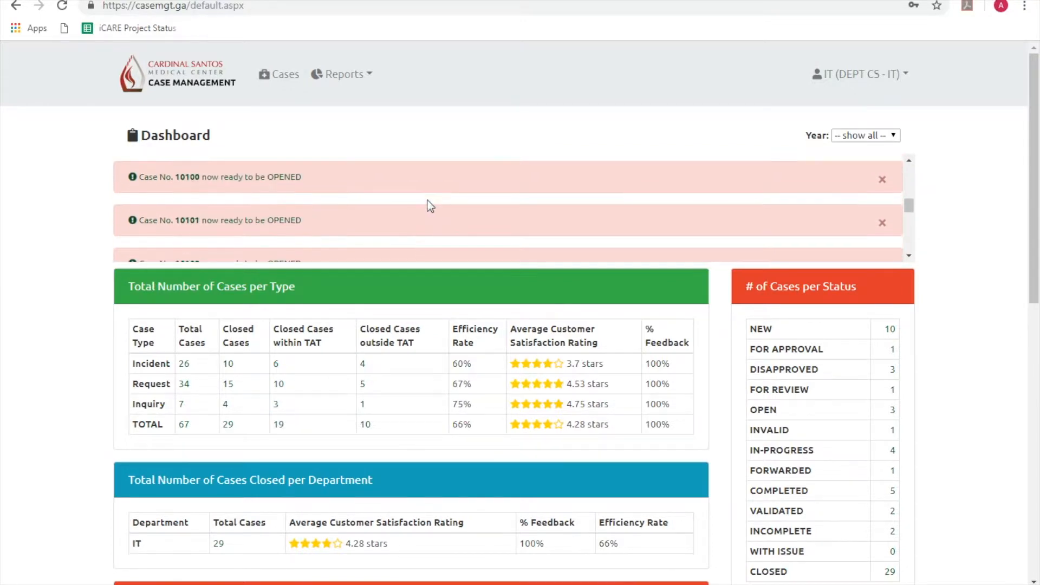
Display the full case list and sort it by date, by status and by case number, ending in descending case-number order
{"action": "left_click", "coordinate": [285, 81]}
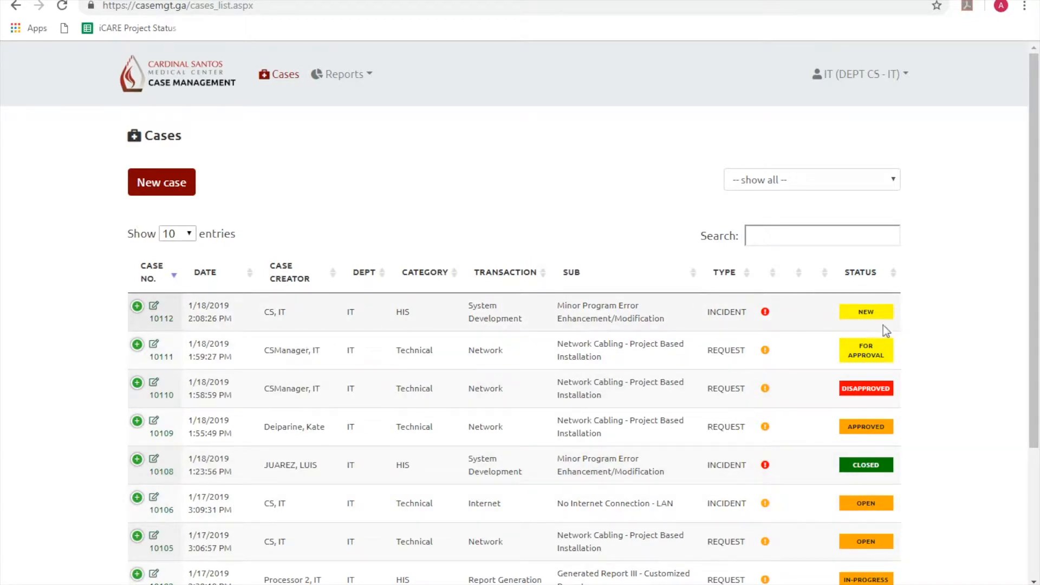
{"action": "left_click", "coordinate": [251, 275]}
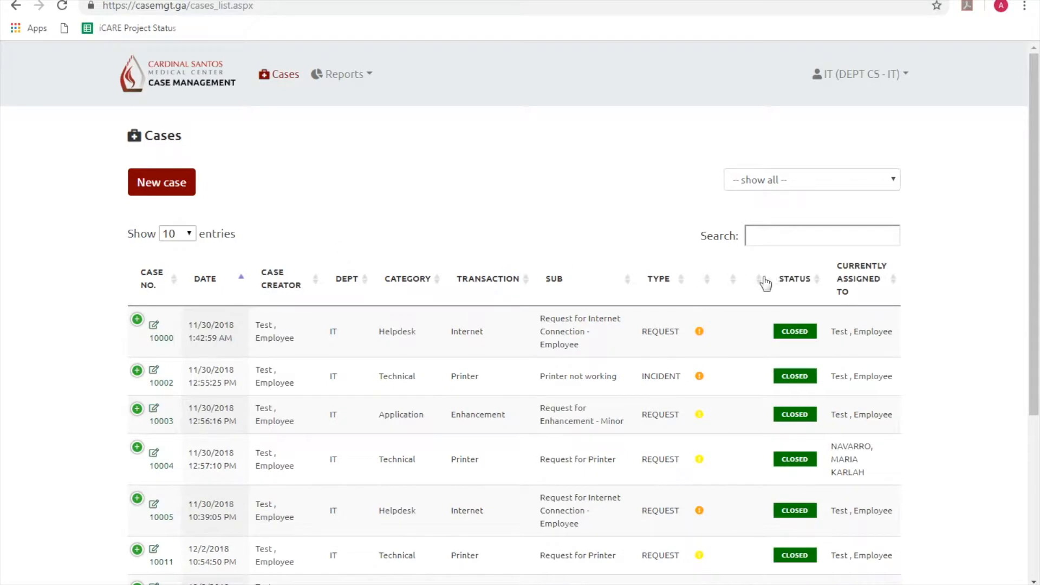
{"action": "left_click", "coordinate": [817, 286]}
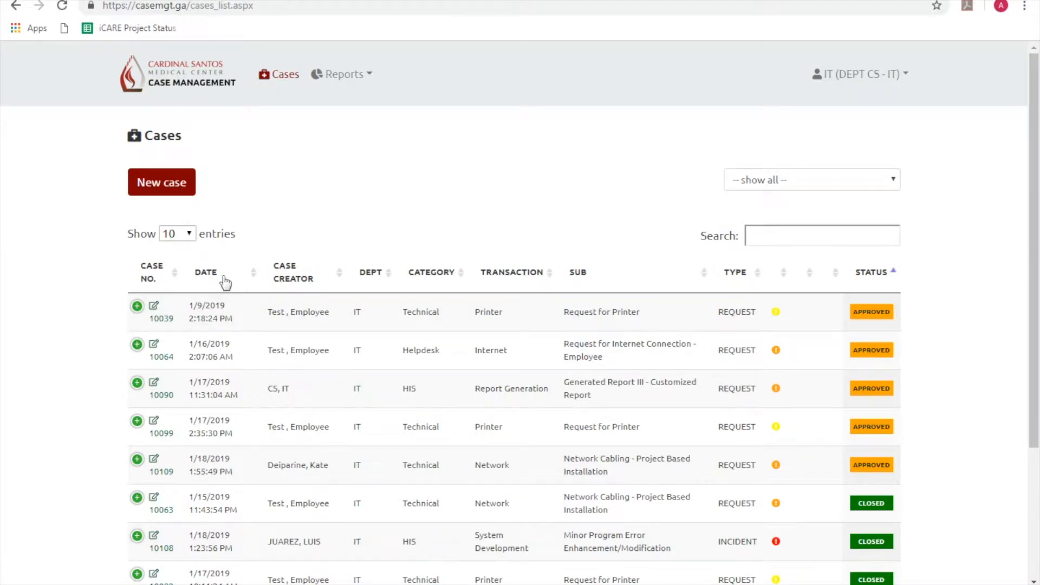
{"action": "left_click", "coordinate": [479, 275]}
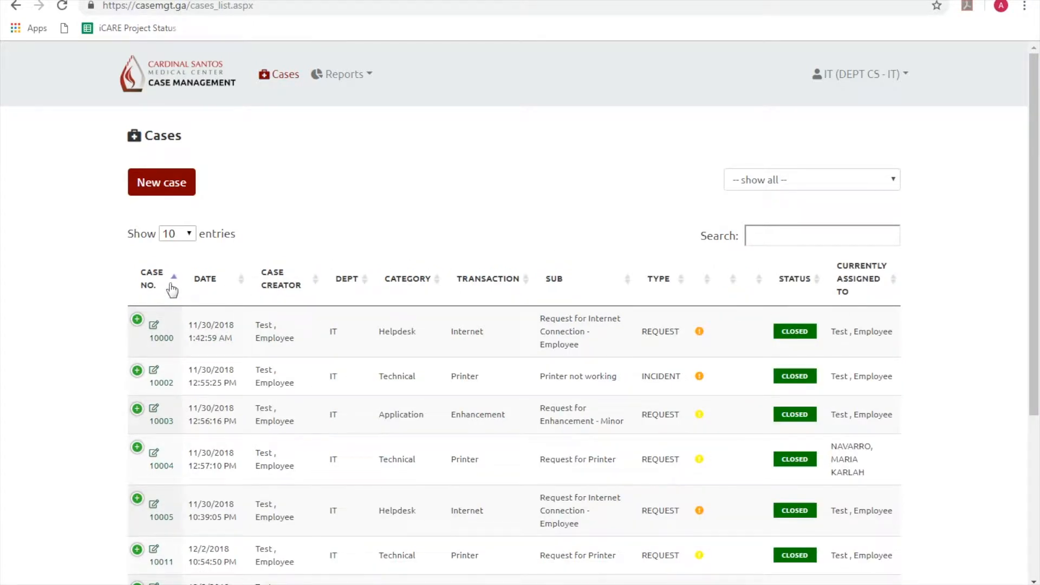
{"action": "left_click", "coordinate": [173, 290]}
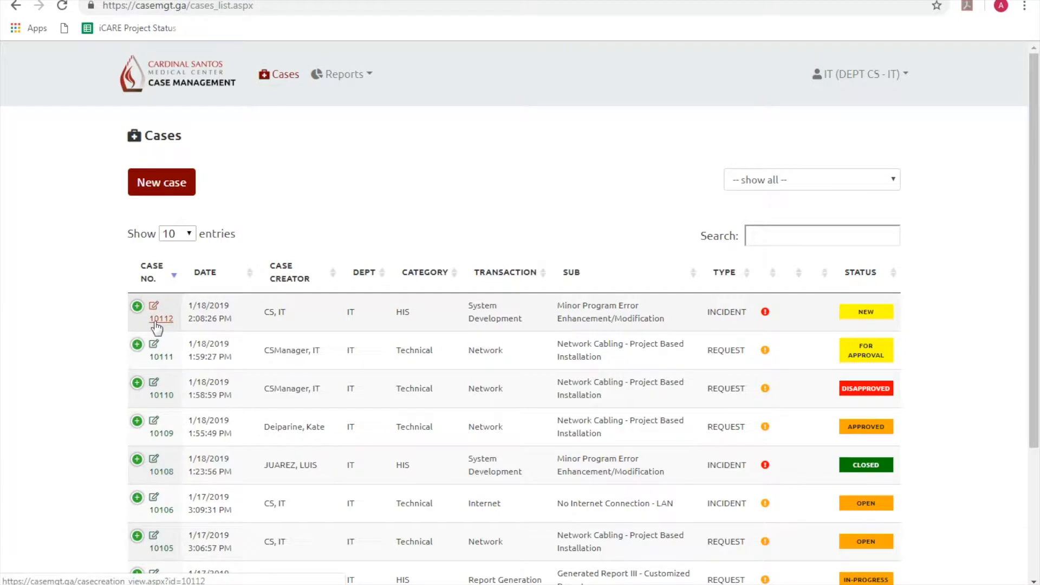
Open case 10112 from the list and bring it up for editing
{"action": "left_click", "coordinate": [157, 320]}
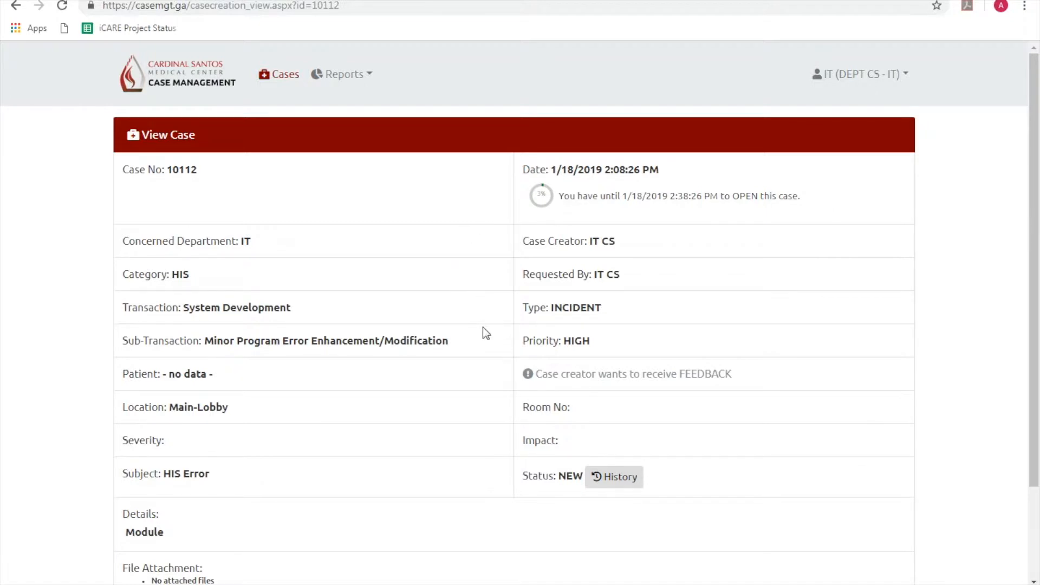
{"action": "scroll", "coordinate": [483, 331], "scroll_direction": "down", "scroll_amount": 3}
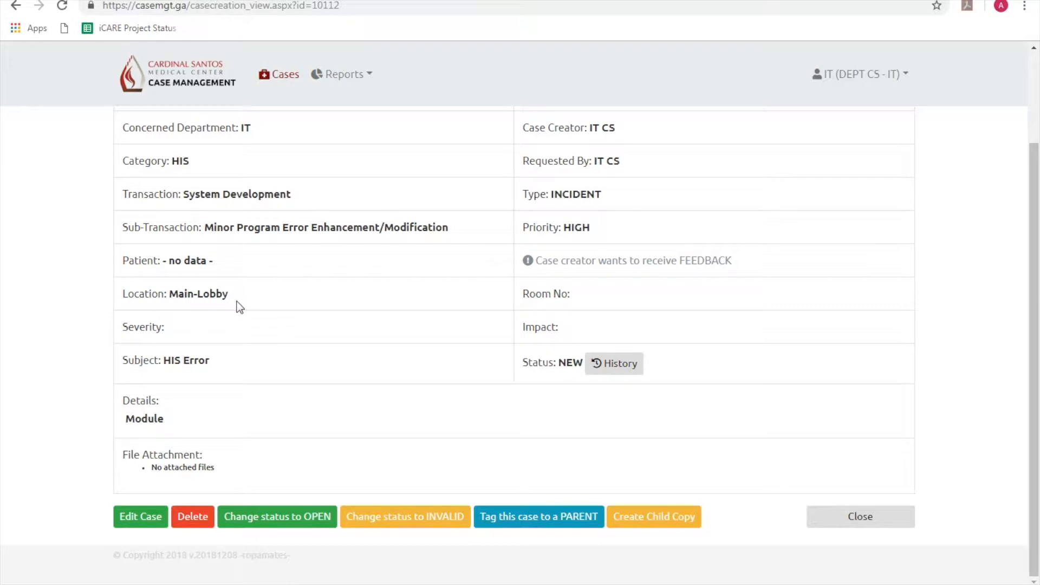
{"action": "left_click", "coordinate": [161, 512]}
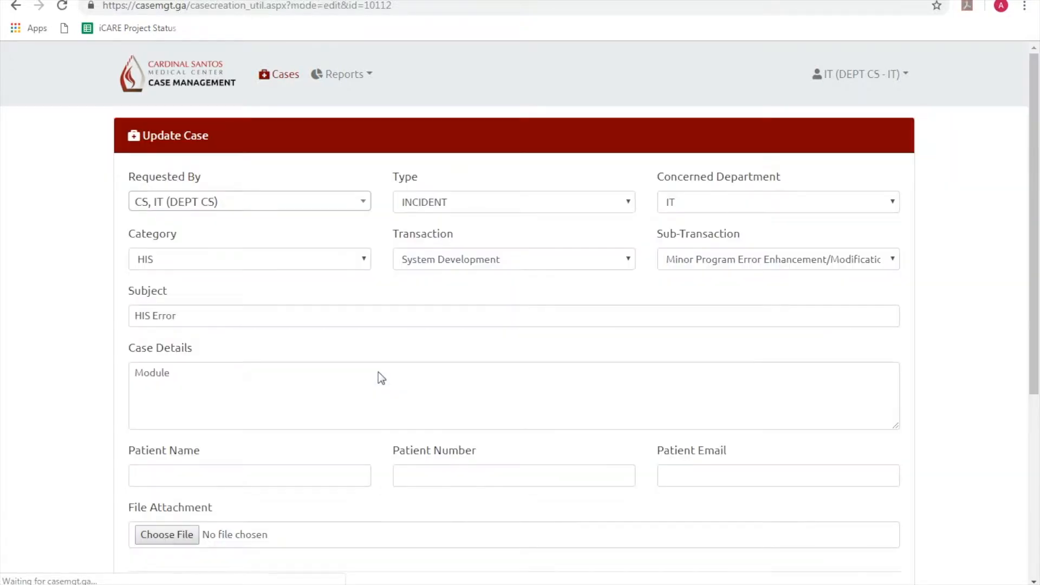
Complete the case details to read "Module for E-PAR not working"
{"action": "left_click", "coordinate": [283, 390]}
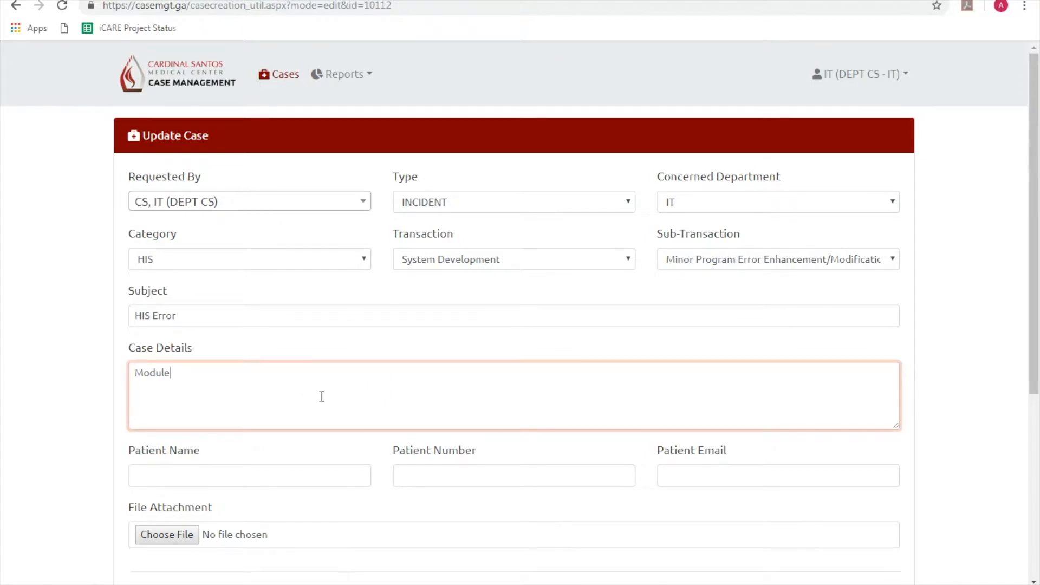
{"action": "type", "text": "Module for"}
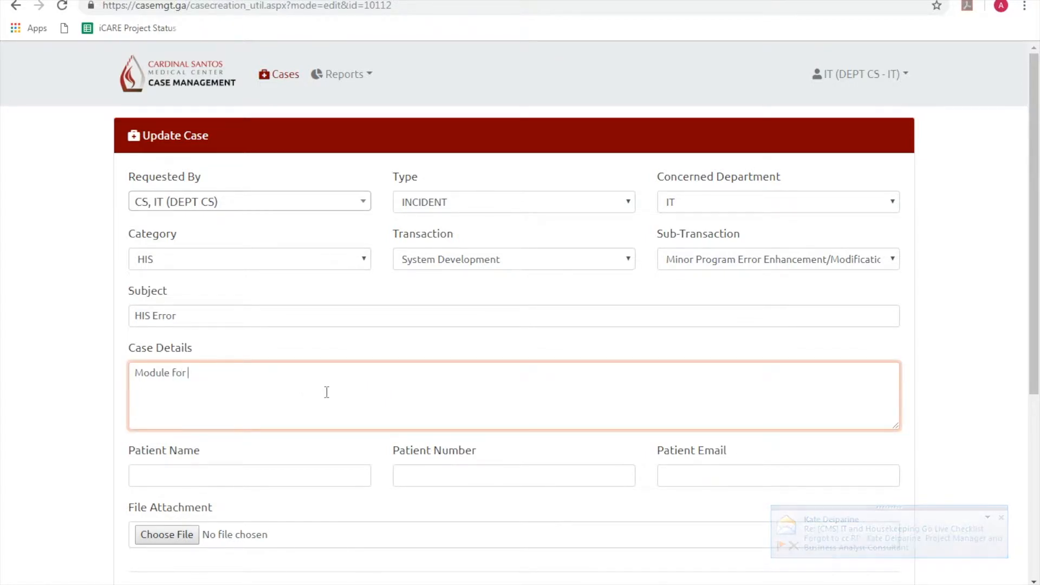
{"action": "type", "text": " E-PAR"}
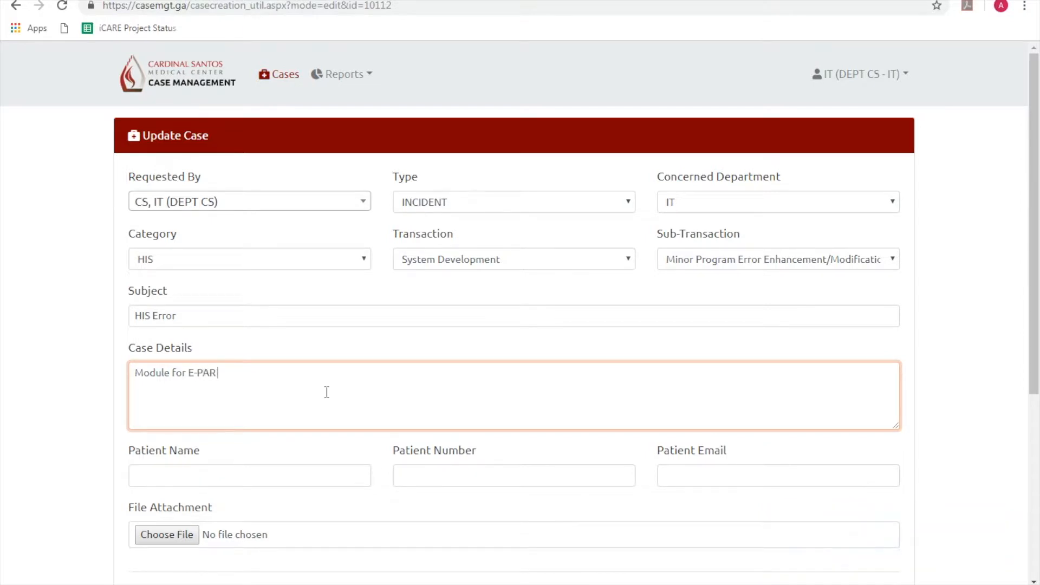
{"action": "type", "text": " not working"}
Set the case's impact to "Physician unable to encode PAR" and save the changes
{"action": "scroll", "coordinate": [327, 395], "scroll_direction": "down", "scroll_amount": 3}
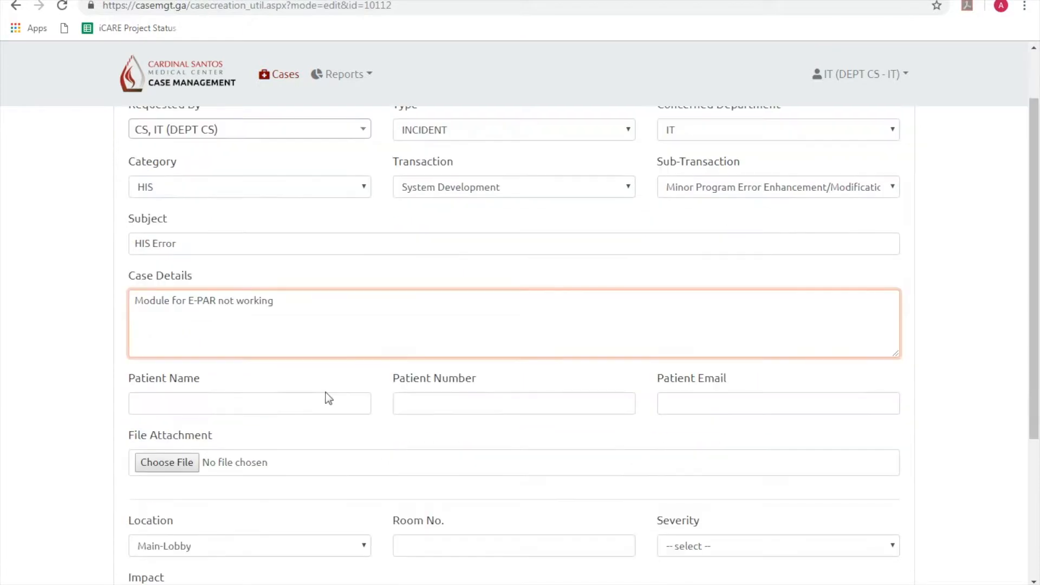
{"action": "scroll", "coordinate": [396, 412], "scroll_direction": "down", "scroll_amount": 3}
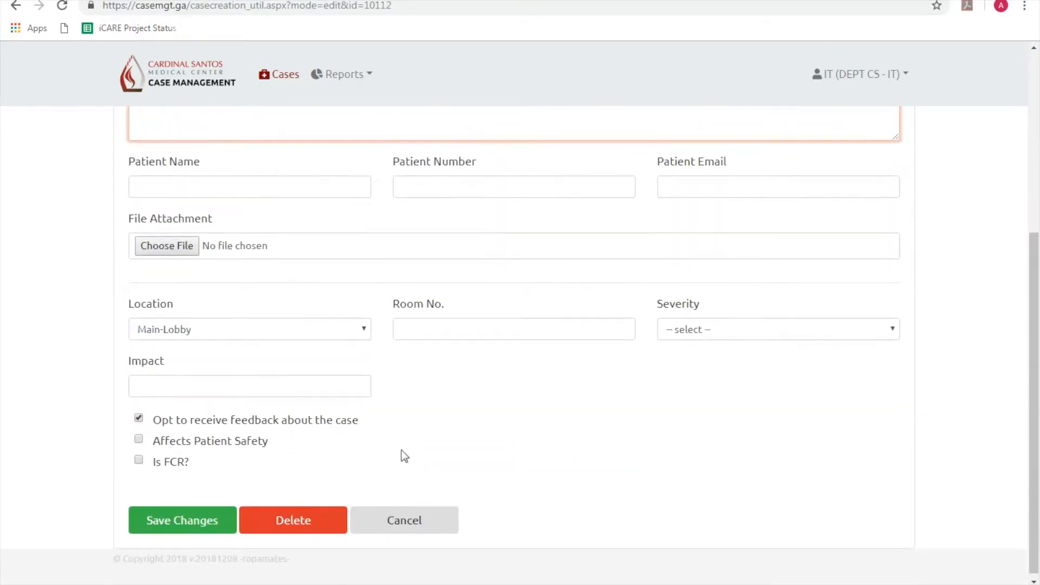
{"action": "left_click", "coordinate": [331, 393]}
{"action": "type", "text": "Physician unable to encode PAR"}
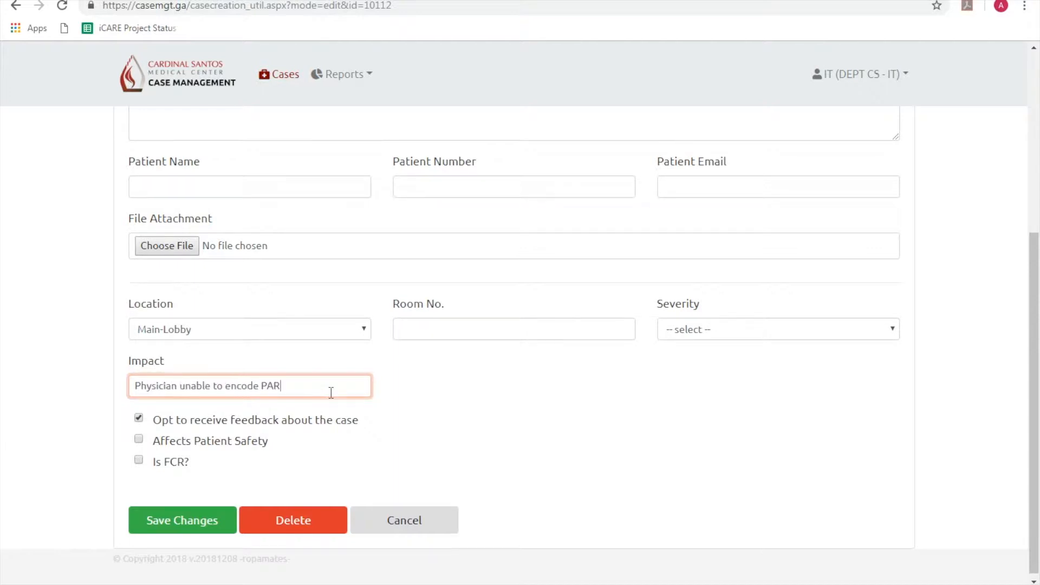
{"action": "left_click", "coordinate": [414, 407]}
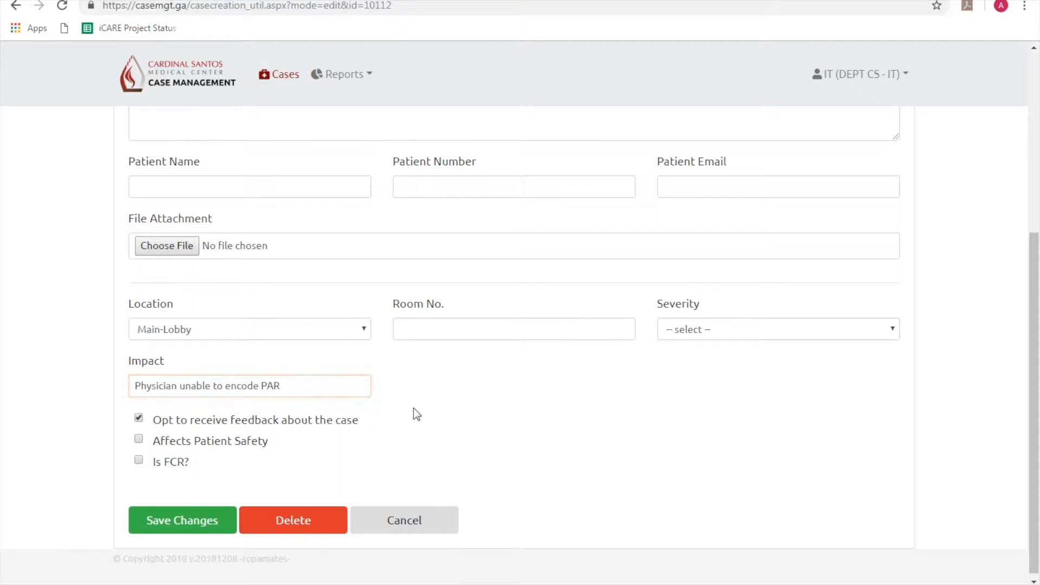
{"action": "left_click", "coordinate": [208, 523]}
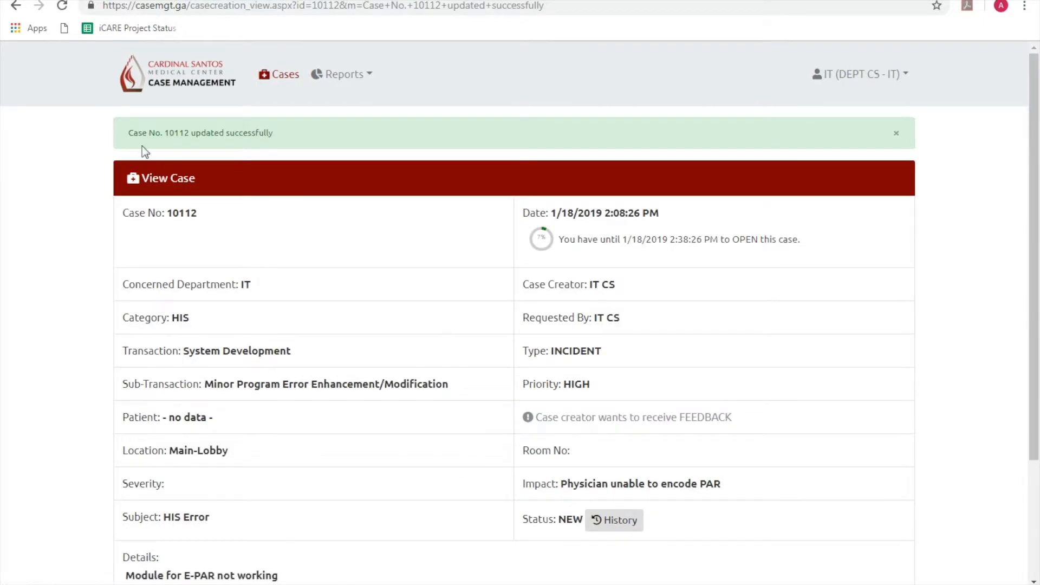
Review the updated case 10112 and change its status to OPEN
{"action": "scroll", "coordinate": [434, 271], "scroll_direction": "down", "scroll_amount": 2}
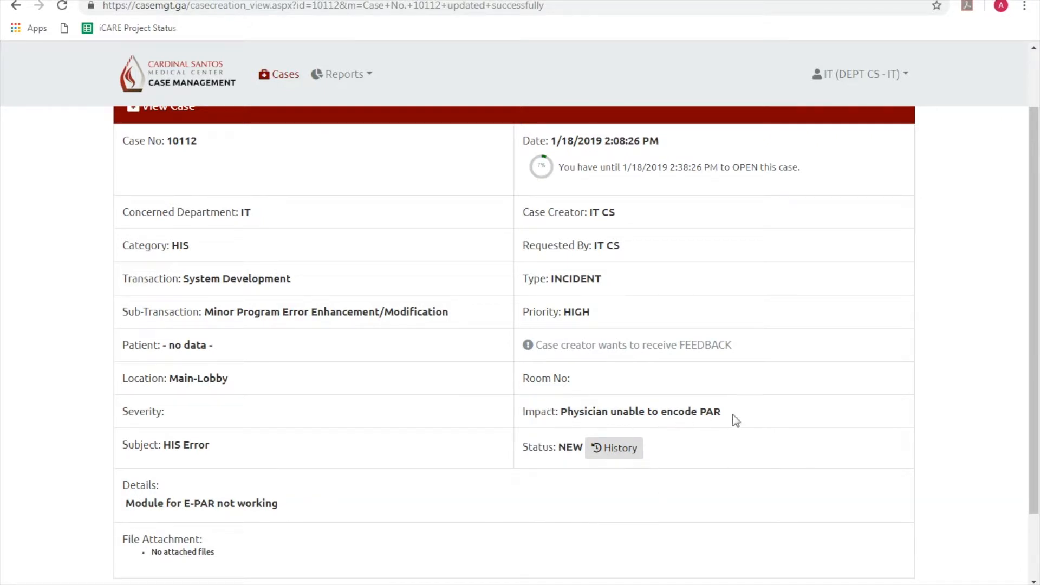
{"action": "scroll", "coordinate": [474, 436], "scroll_direction": "down", "scroll_amount": 3}
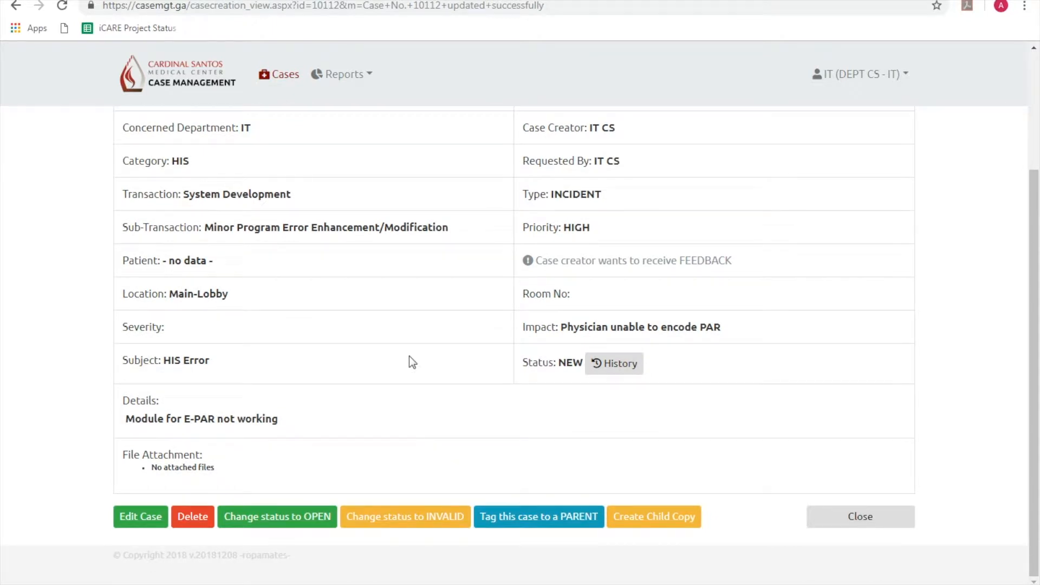
{"action": "left_click", "coordinate": [318, 515]}
{"action": "left_click", "coordinate": [583, 94]}
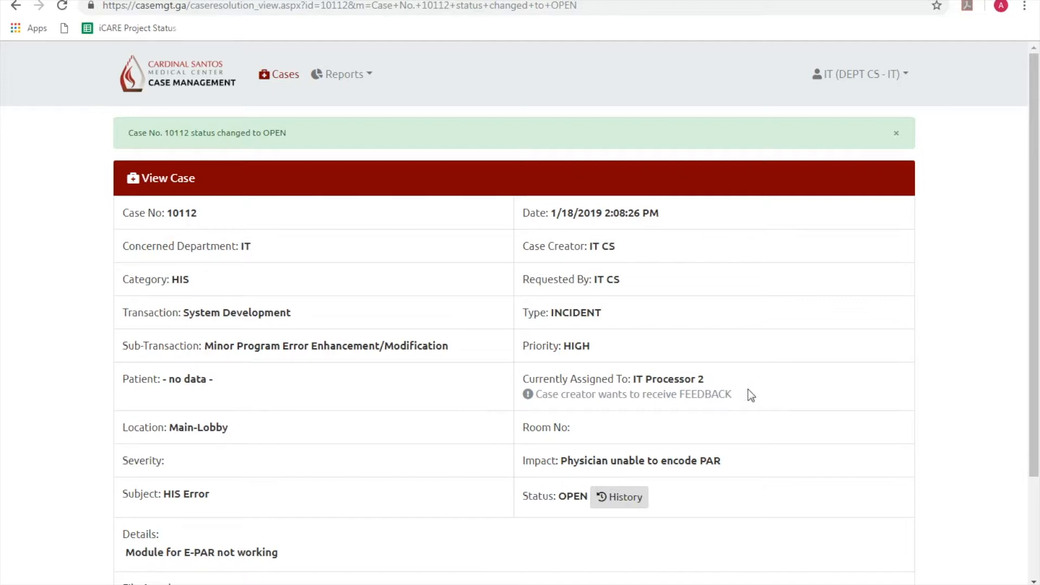
Return to the case list and open case 10100
{"action": "left_click", "coordinate": [283, 82]}
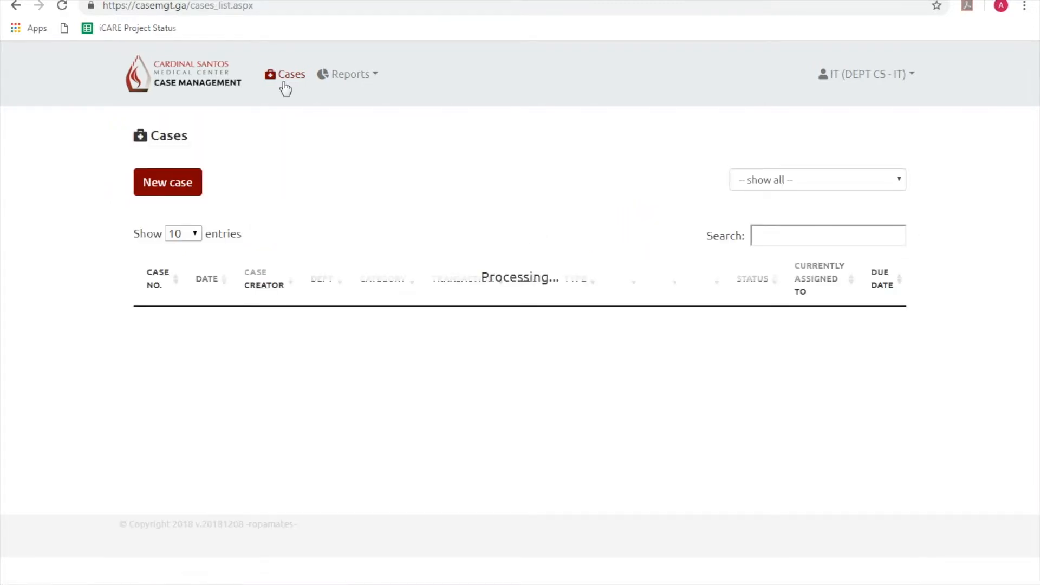
{"action": "scroll", "coordinate": [464, 211], "scroll_direction": "down", "scroll_amount": 3}
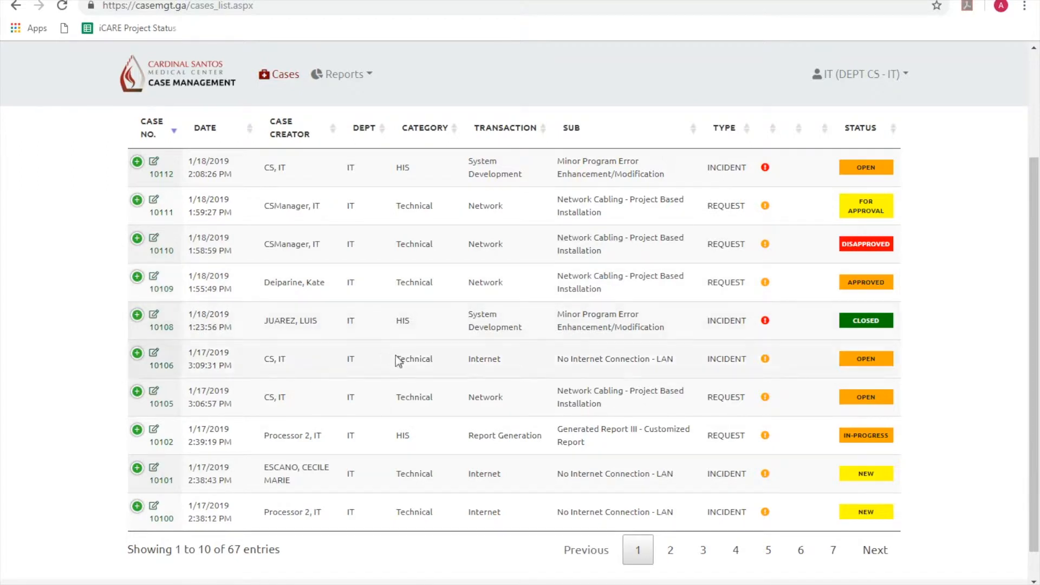
{"action": "left_click", "coordinate": [162, 518]}
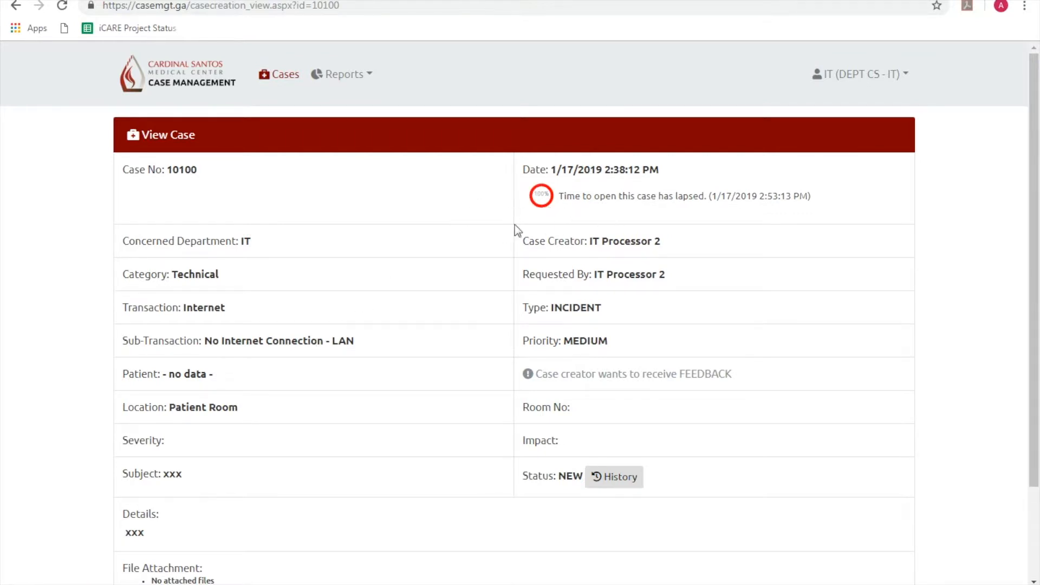
Change the status of case 10100 to INVALID with Duplicate Case as the reason for invalidation
{"action": "scroll", "coordinate": [454, 249], "scroll_direction": "down", "scroll_amount": 1}
{"action": "scroll", "coordinate": [454, 249], "scroll_direction": "down", "scroll_amount": 1}
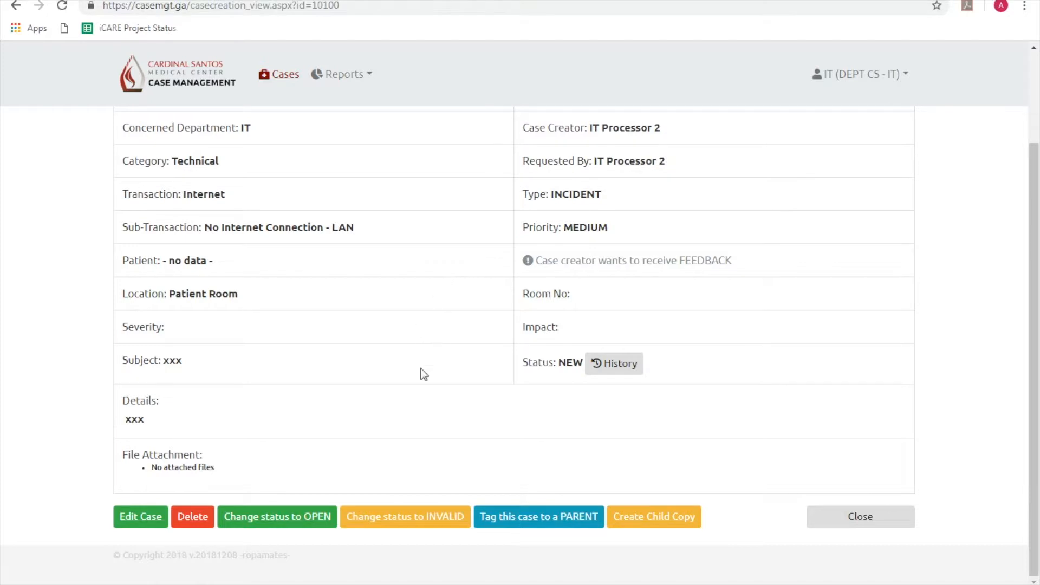
{"action": "left_click", "coordinate": [405, 517]}
{"action": "left_click", "coordinate": [539, 141]}
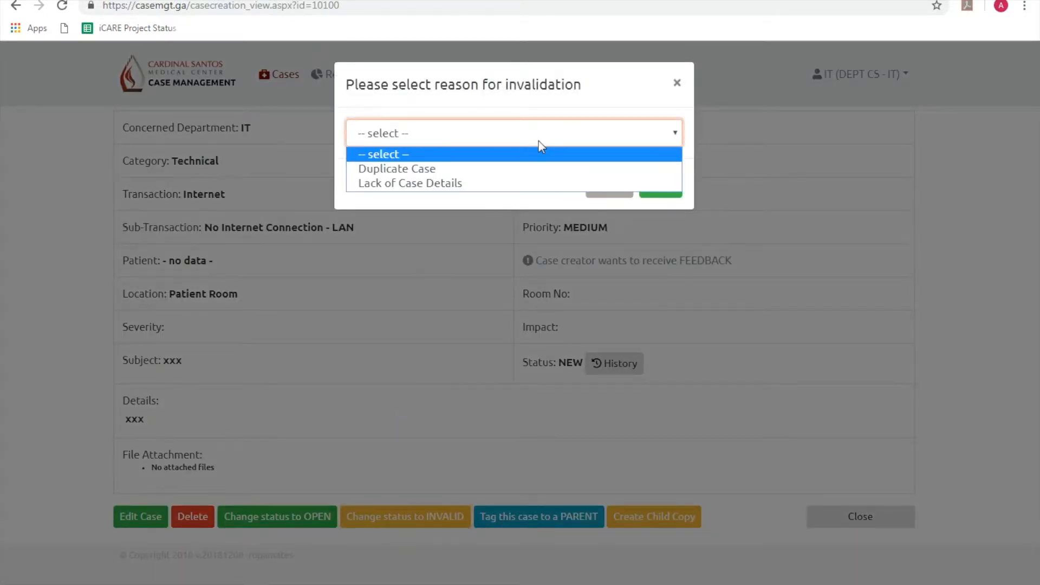
{"action": "left_click", "coordinate": [528, 167]}
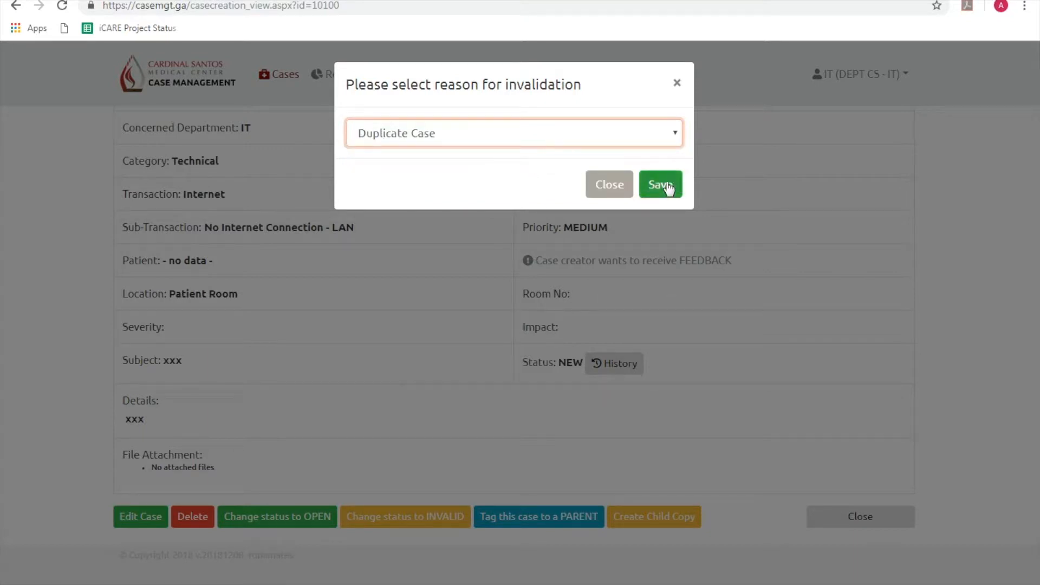
{"action": "left_click", "coordinate": [668, 182]}
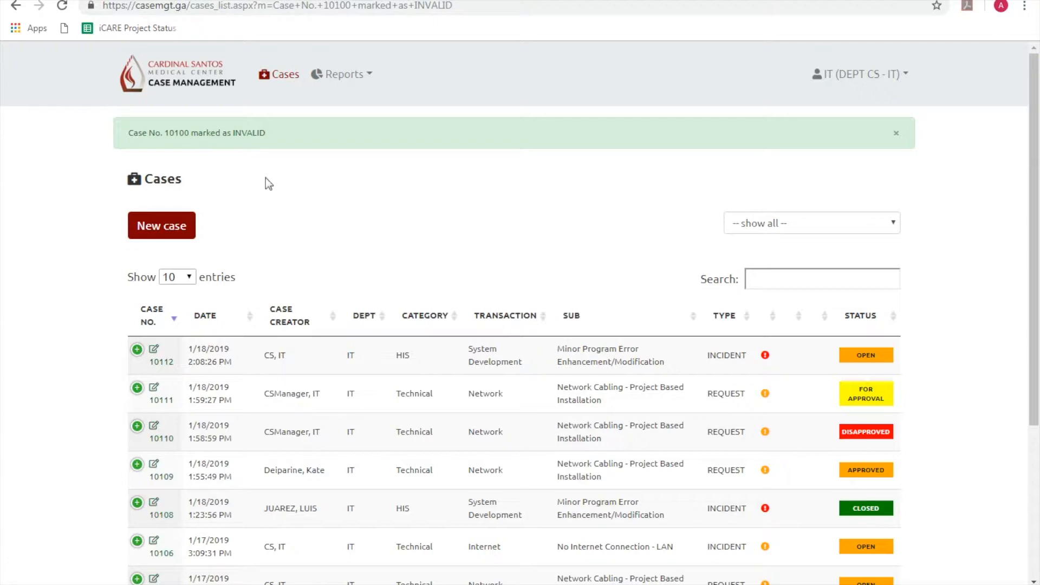
Open case 10101 from the case list
{"action": "scroll", "coordinate": [244, 158], "scroll_direction": "down", "scroll_amount": 4}
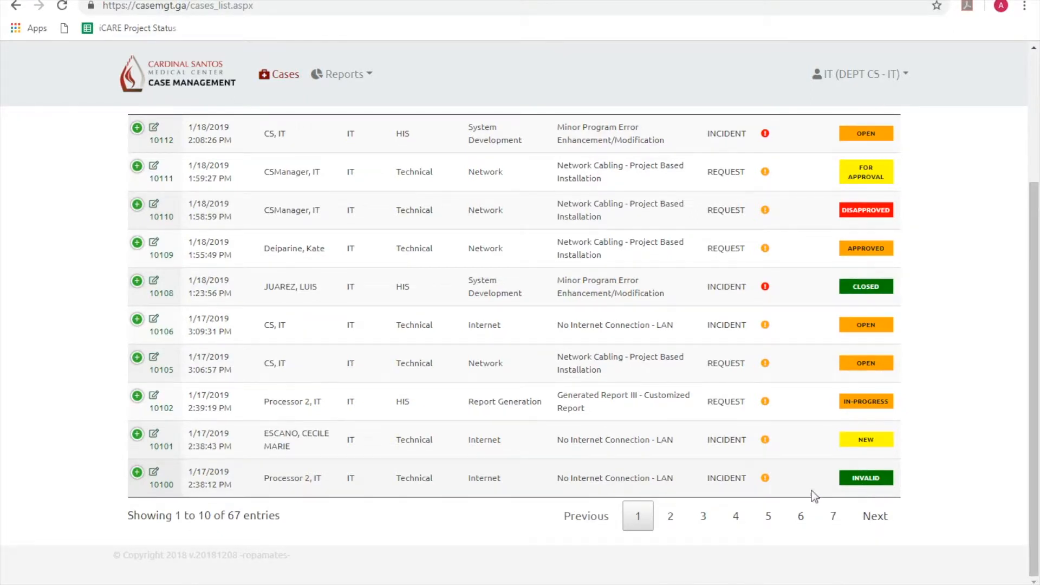
{"action": "left_click", "coordinate": [159, 446]}
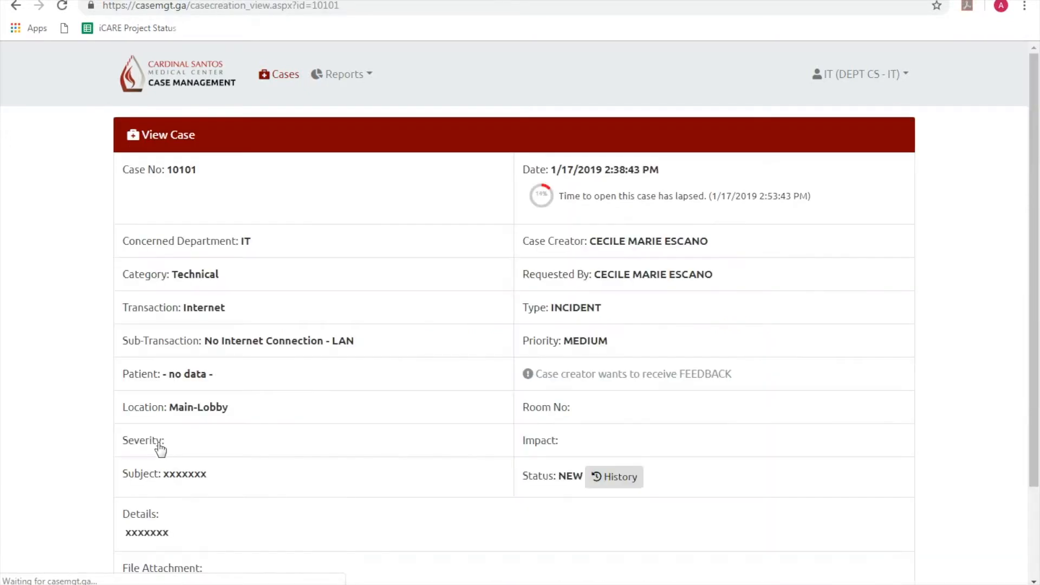
Create a child copy of case 10101 and confirm the copying
{"action": "scroll", "coordinate": [401, 460], "scroll_direction": "down", "scroll_amount": 2}
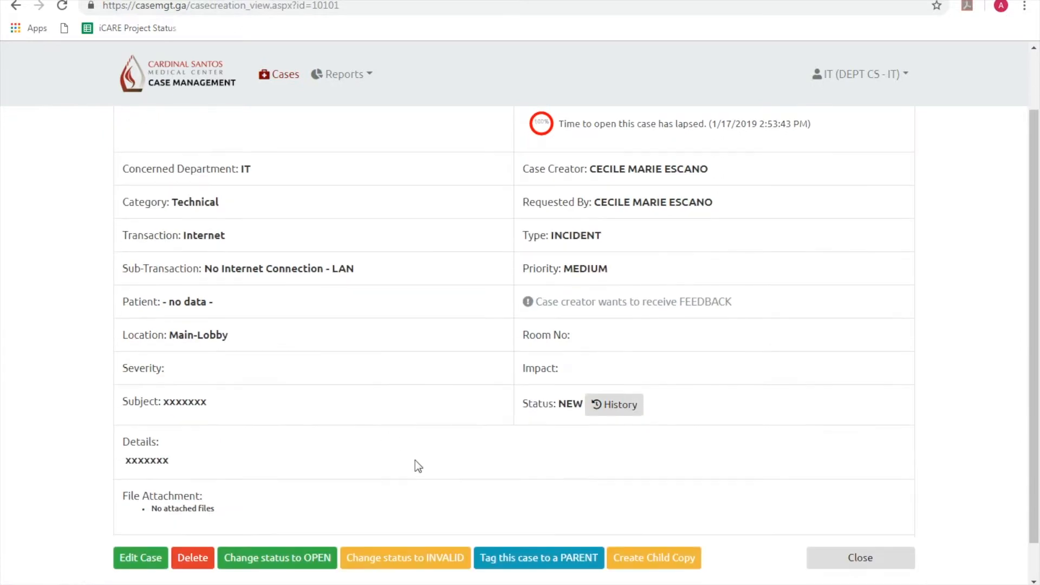
{"action": "scroll", "coordinate": [427, 413], "scroll_direction": "down", "scroll_amount": 1}
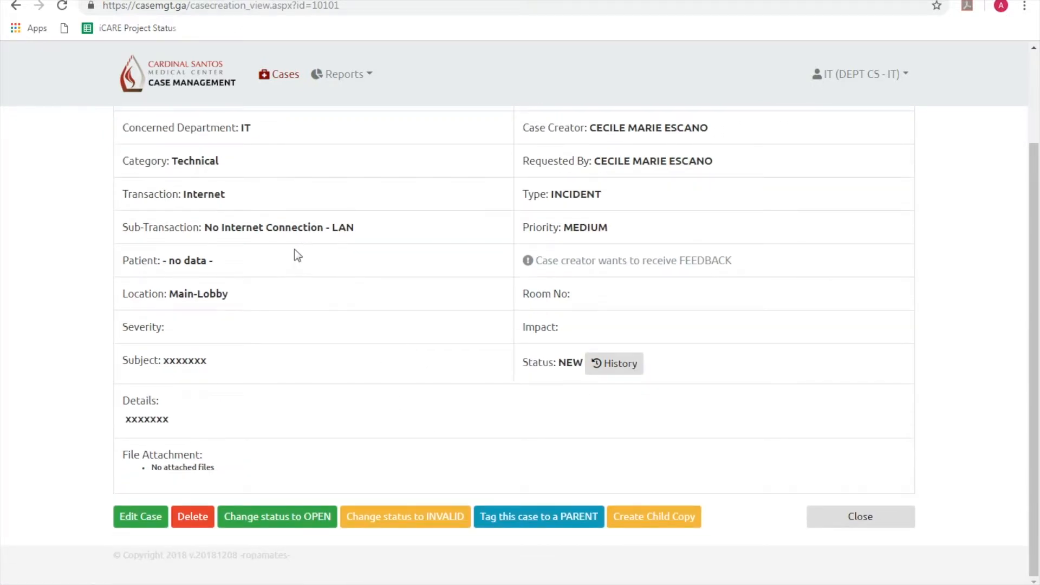
{"action": "left_click", "coordinate": [651, 519]}
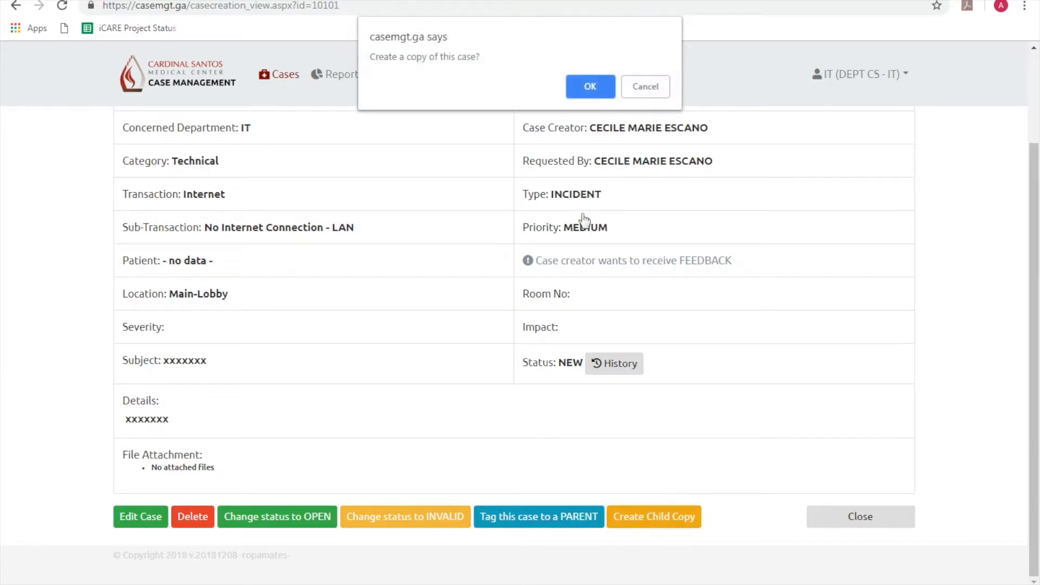
{"action": "left_click", "coordinate": [600, 88]}
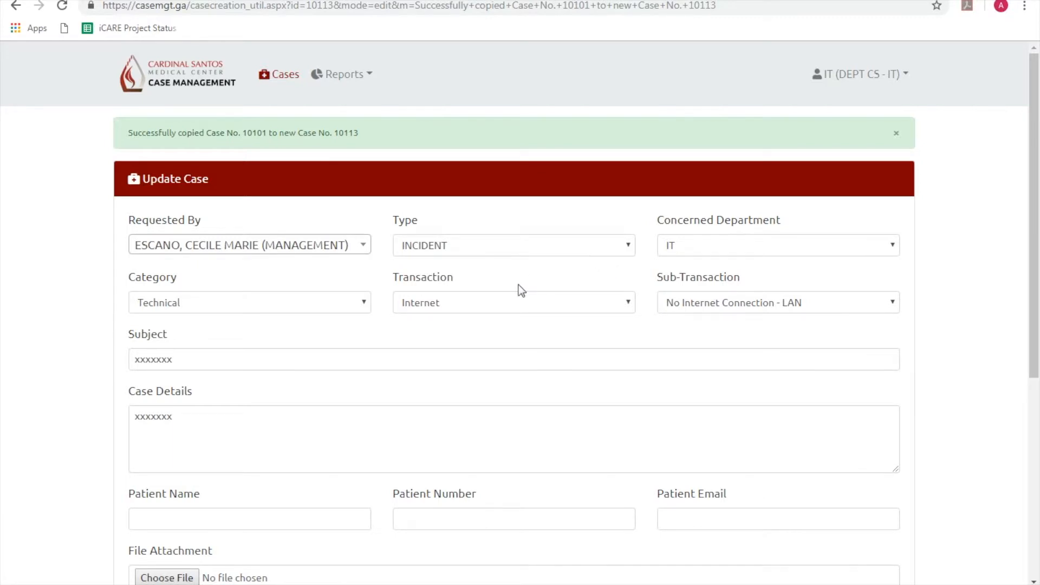
Set the copied case's type to REQUEST and its concerned department to IT
{"action": "scroll", "coordinate": [522, 306], "scroll_direction": "down", "scroll_amount": 1}
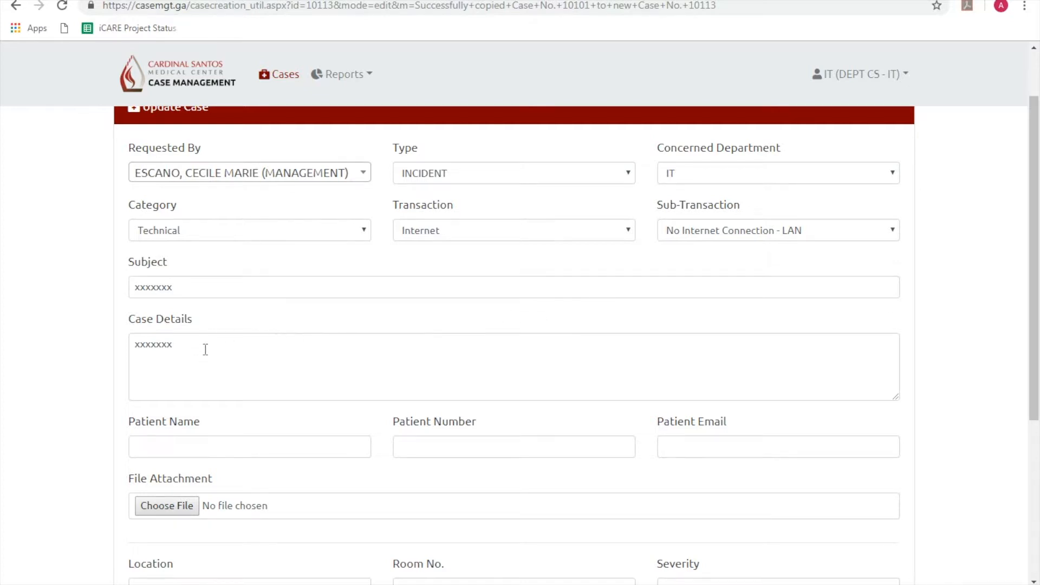
{"action": "left_click_drag", "start_coordinate": [200, 288], "coordinate": [1, 288]}
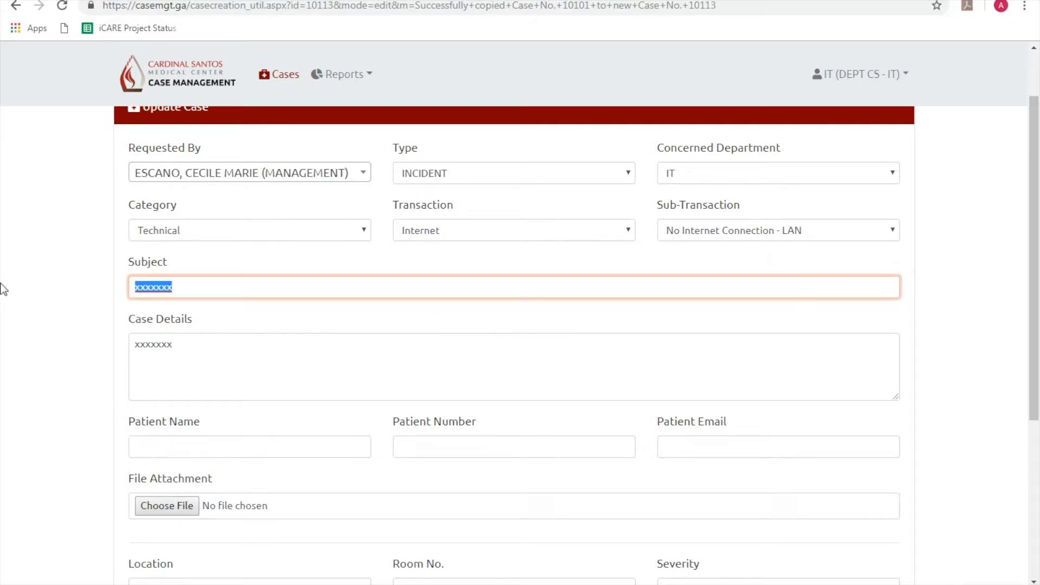
{"action": "left_click", "coordinate": [457, 239]}
{"action": "left_click", "coordinate": [457, 238]}
{"action": "left_click", "coordinate": [335, 232]}
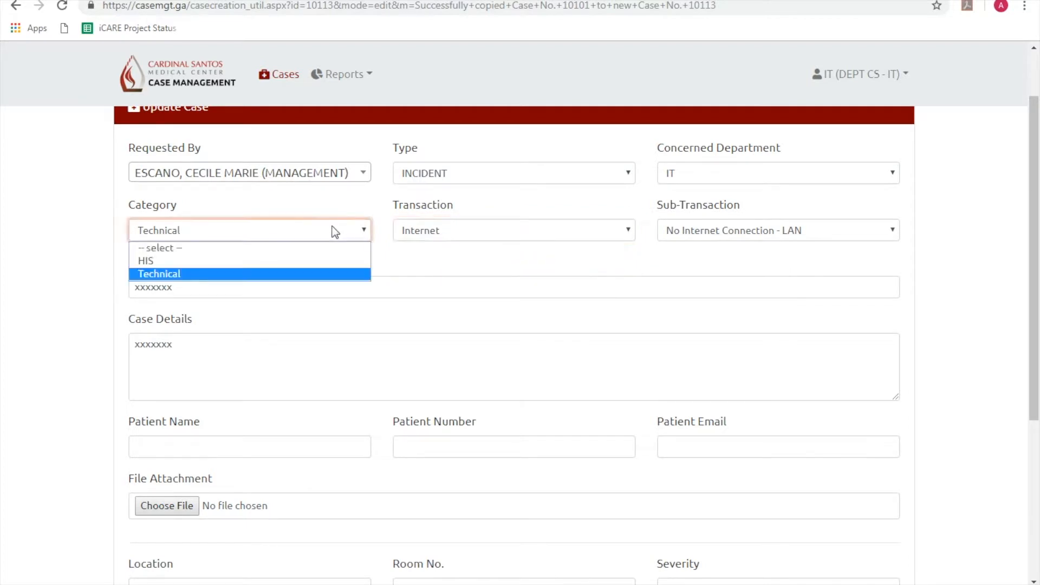
{"action": "left_click", "coordinate": [518, 184]}
{"action": "left_click", "coordinate": [485, 231]}
{"action": "left_click", "coordinate": [720, 244]}
{"action": "left_click", "coordinate": [713, 299]}
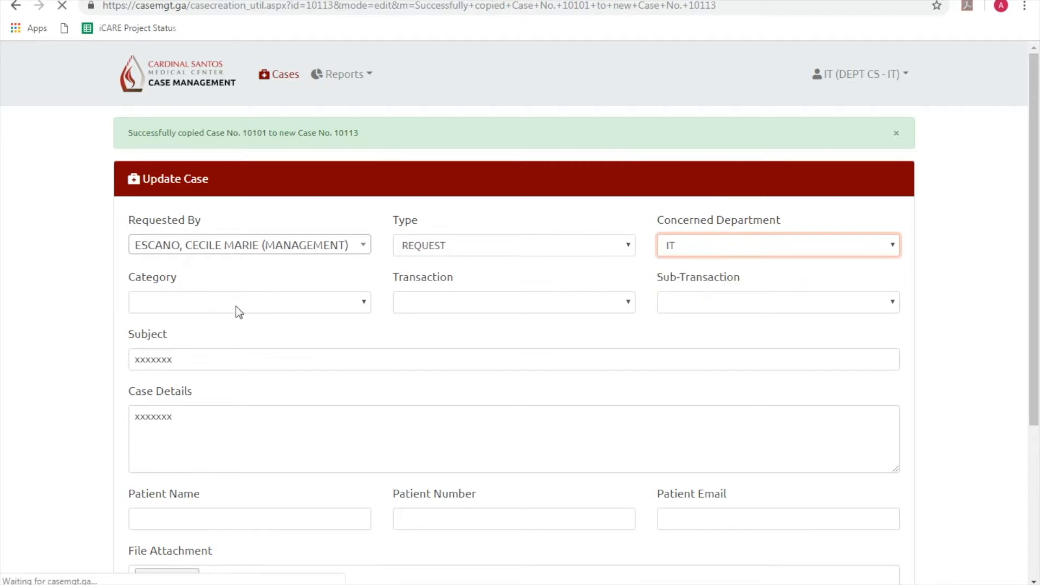
Classify the copied case as category Technical, transaction Network and sub-transaction Network Cabling - Project Based Installation
{"action": "left_click", "coordinate": [265, 308]}
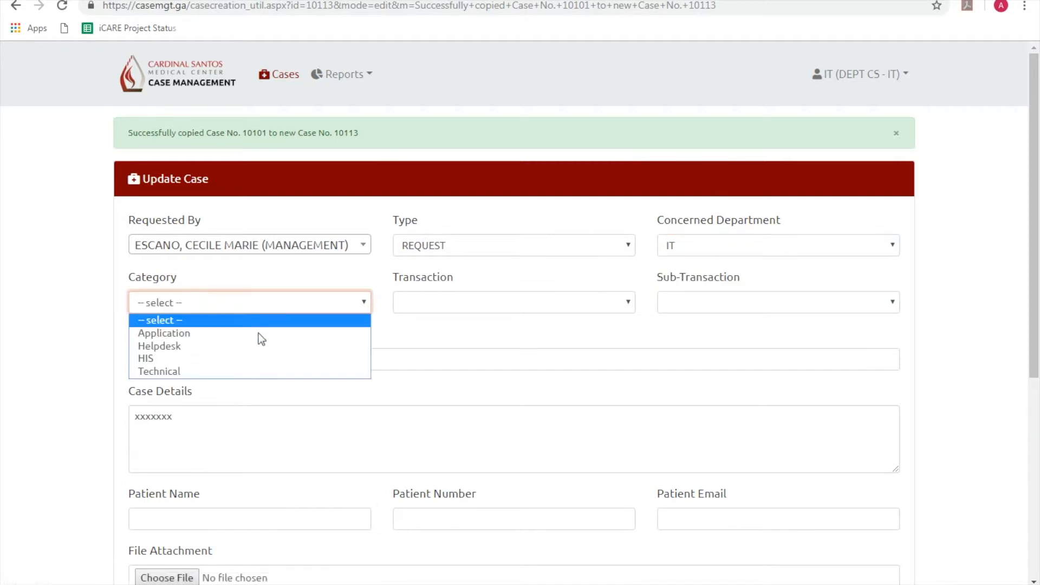
{"action": "left_click", "coordinate": [257, 372]}
{"action": "left_click", "coordinate": [590, 308]}
{"action": "left_click", "coordinate": [567, 332]}
{"action": "left_click", "coordinate": [715, 304]}
{"action": "left_click", "coordinate": [713, 332]}
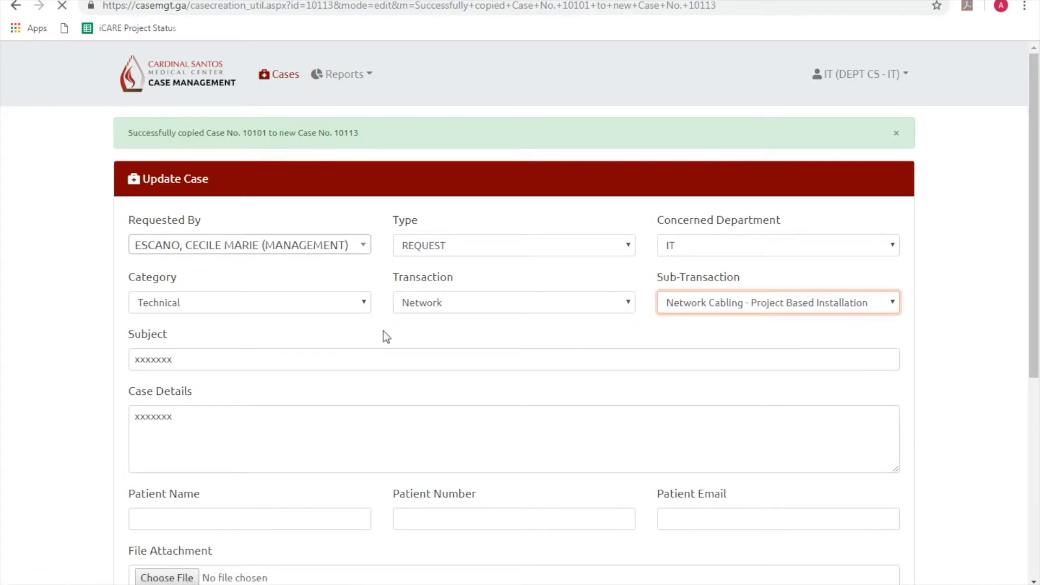
Replace the copied case's subject with "Network Installation"
{"action": "key", "text": "Tab"}
{"action": "type", "text": "Ne"}
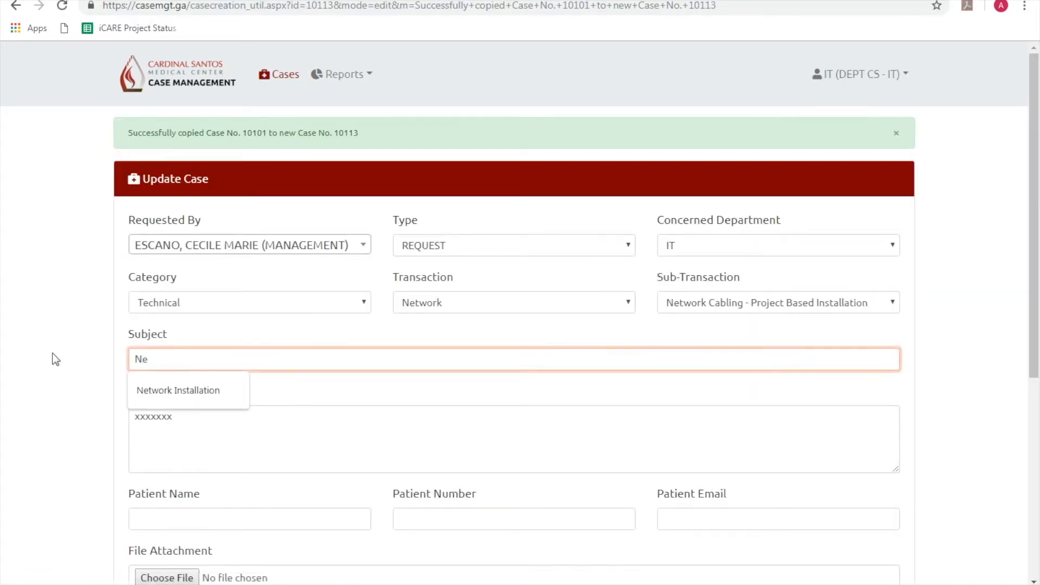
{"action": "key", "text": "Down"}
{"action": "key", "text": "Tab"}
Replace the case details with "Need network cable to enable LAN Connection" and save the changes to the case
{"action": "key", "text": "ctrl+a"}
{"action": "type", "text": "Need"}
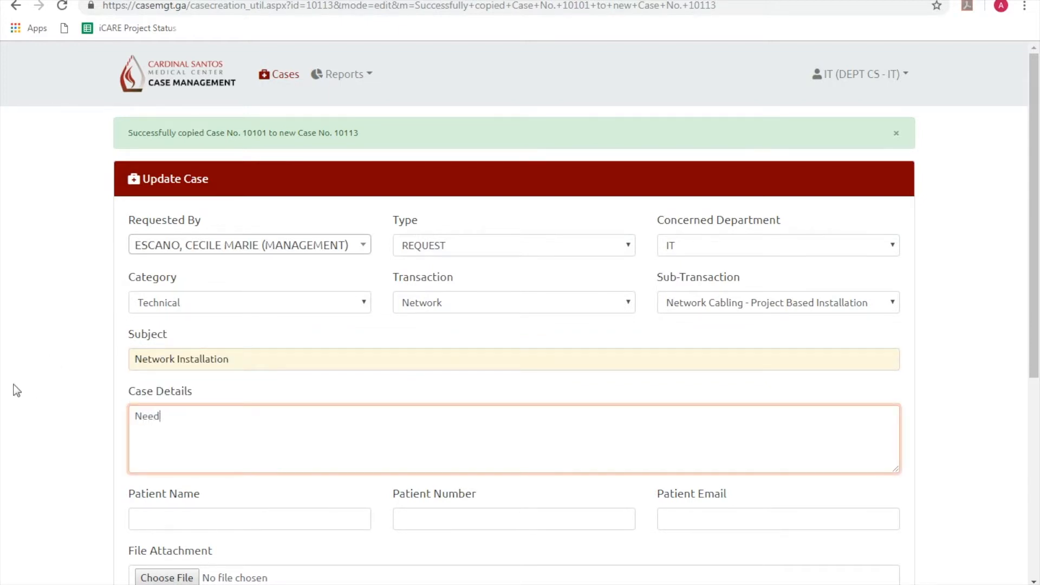
{"action": "type", "text": " network cable to enable LAN Connection"}
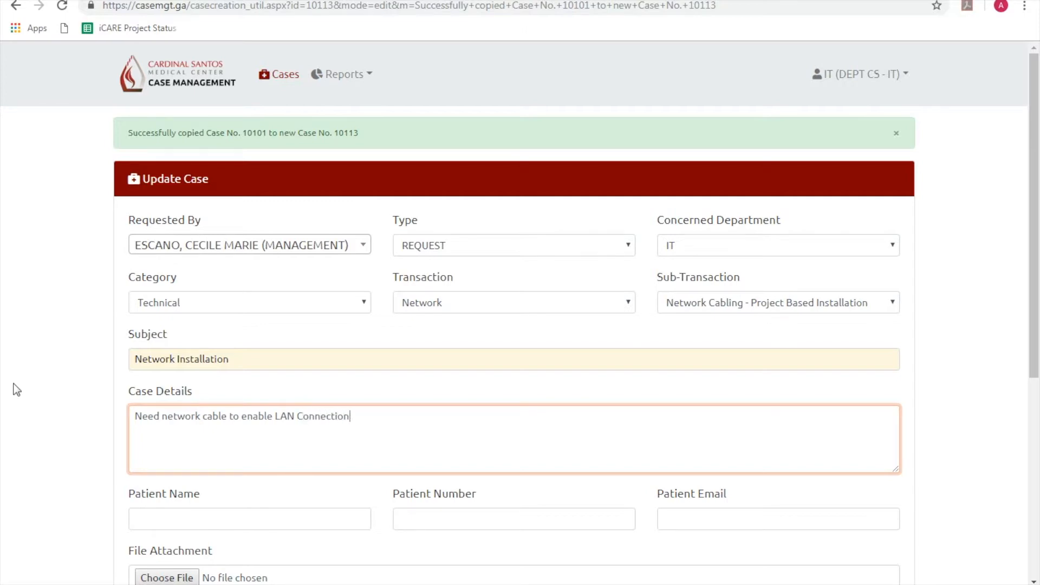
{"action": "scroll", "coordinate": [65, 395], "scroll_direction": "down", "scroll_amount": 6}
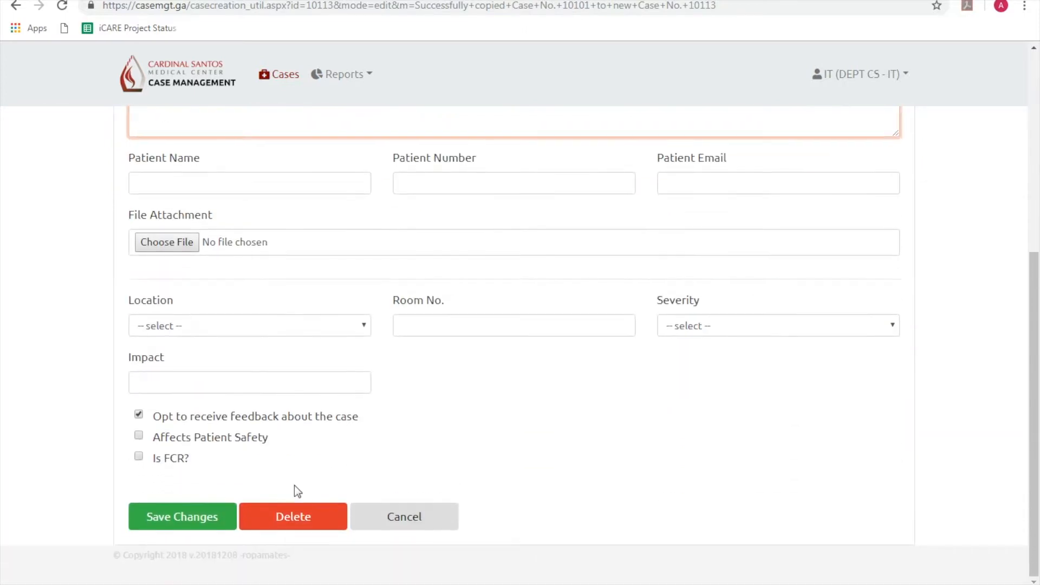
{"action": "left_click", "coordinate": [207, 523]}
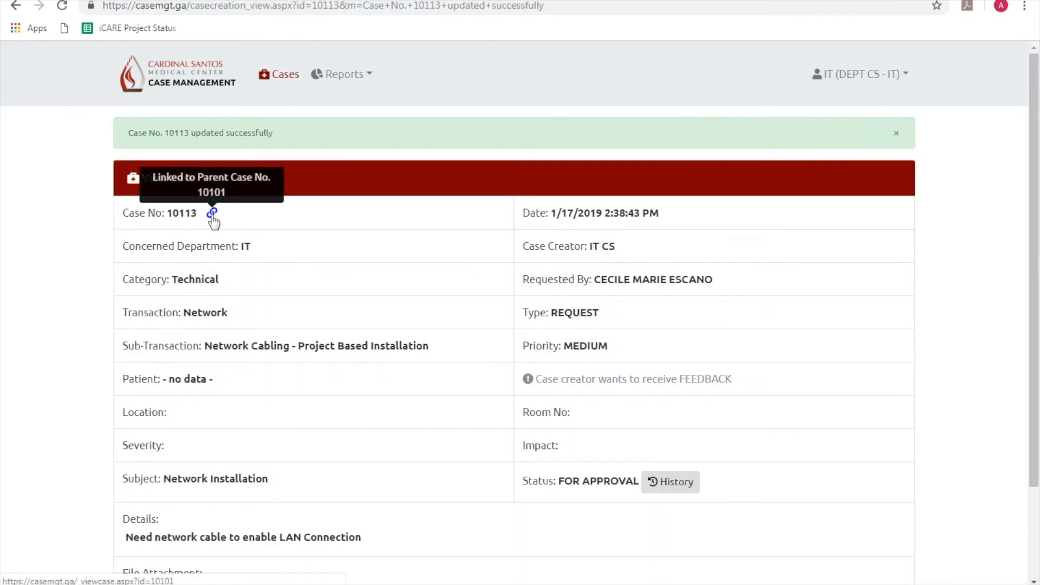
View the parent case linked to case 10113 and review the details of the child case
{"action": "left_click", "coordinate": [211, 213]}
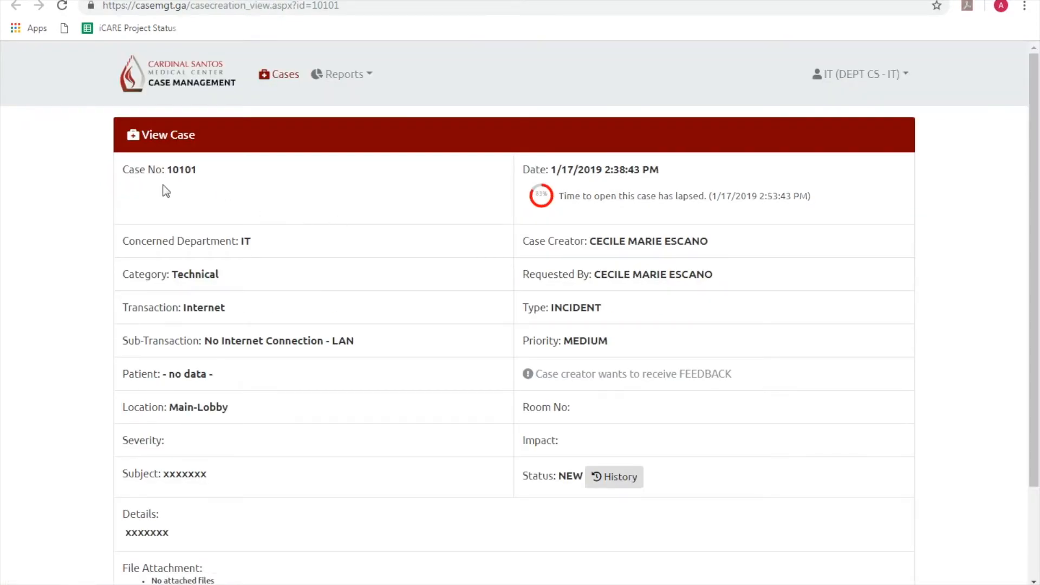
{"action": "scroll", "coordinate": [329, 313], "scroll_direction": "down", "scroll_amount": 2}
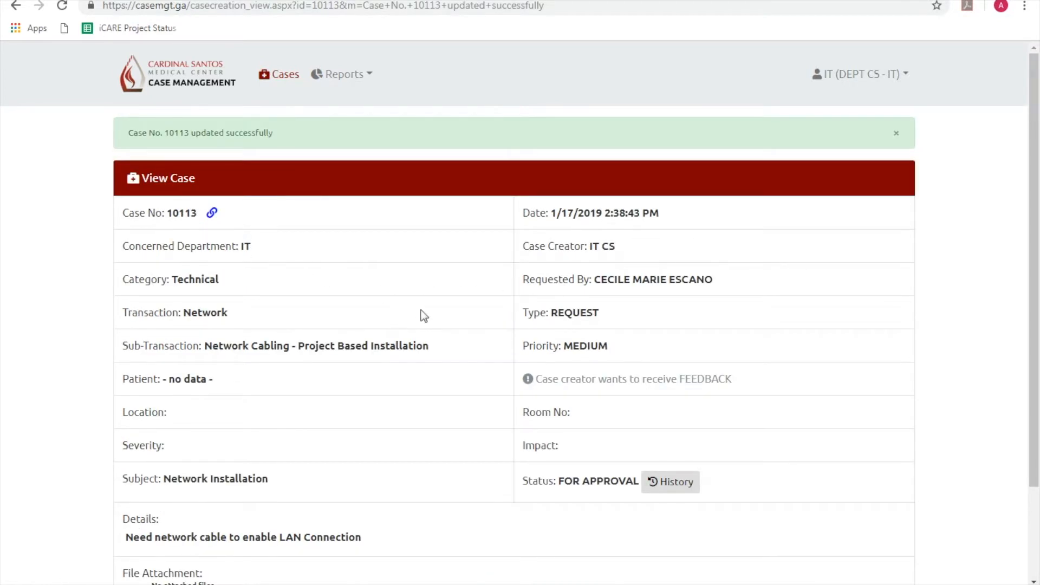
{"action": "scroll", "coordinate": [421, 327], "scroll_direction": "down", "scroll_amount": 2}
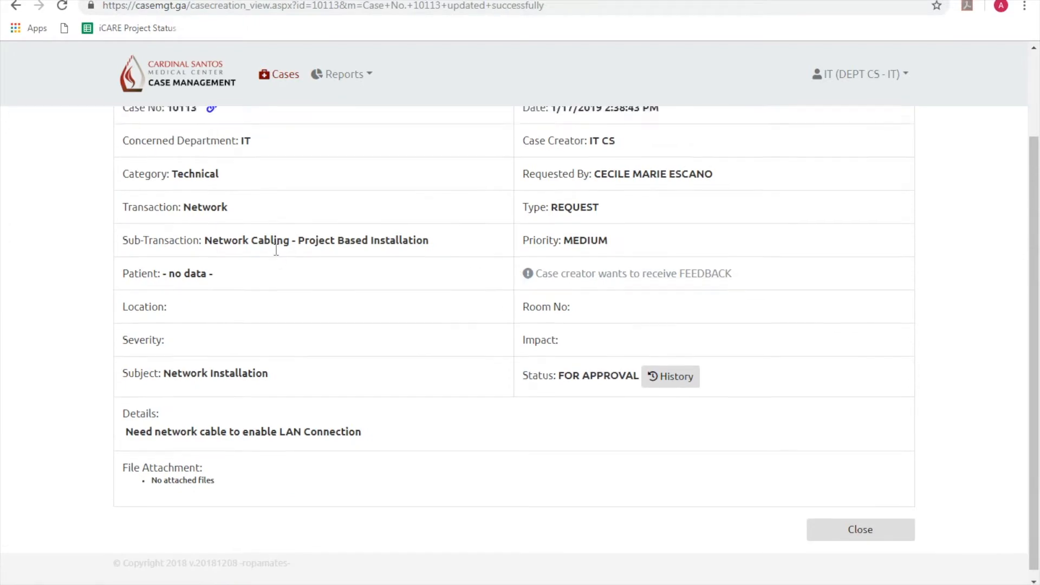
{"action": "scroll", "coordinate": [275, 248], "scroll_direction": "up", "scroll_amount": 2}
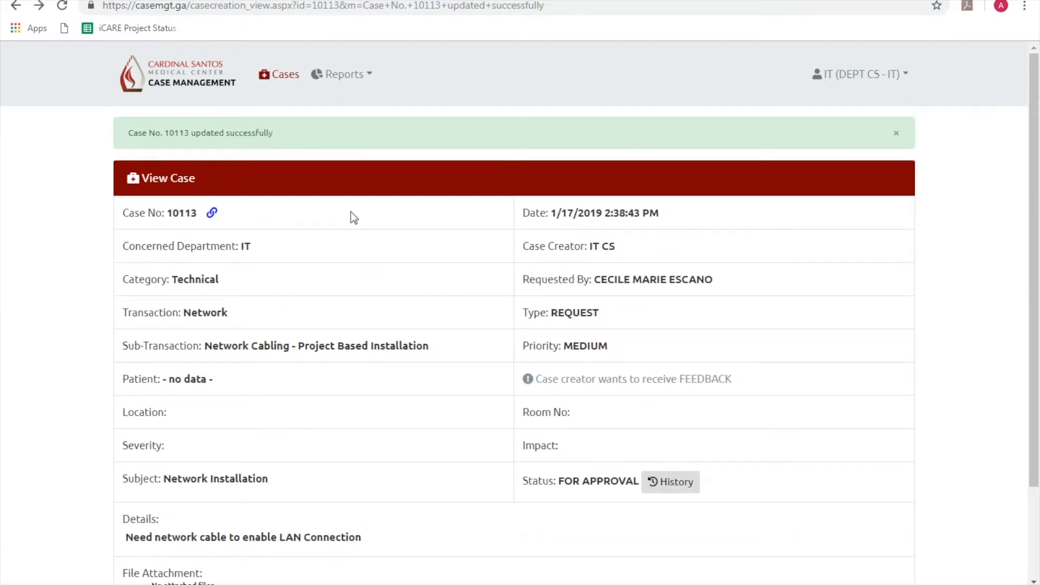
Return to the case list and check the parent and child link indicators on cases 10113 and 10101
{"action": "left_click", "coordinate": [284, 79]}
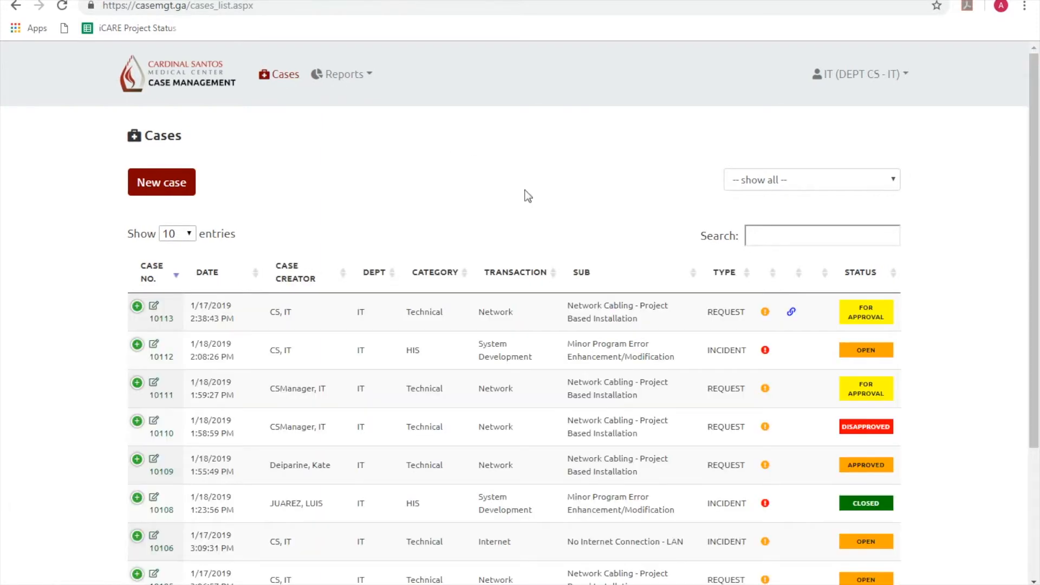
{"action": "mouse_move", "coordinate": [792, 315]}
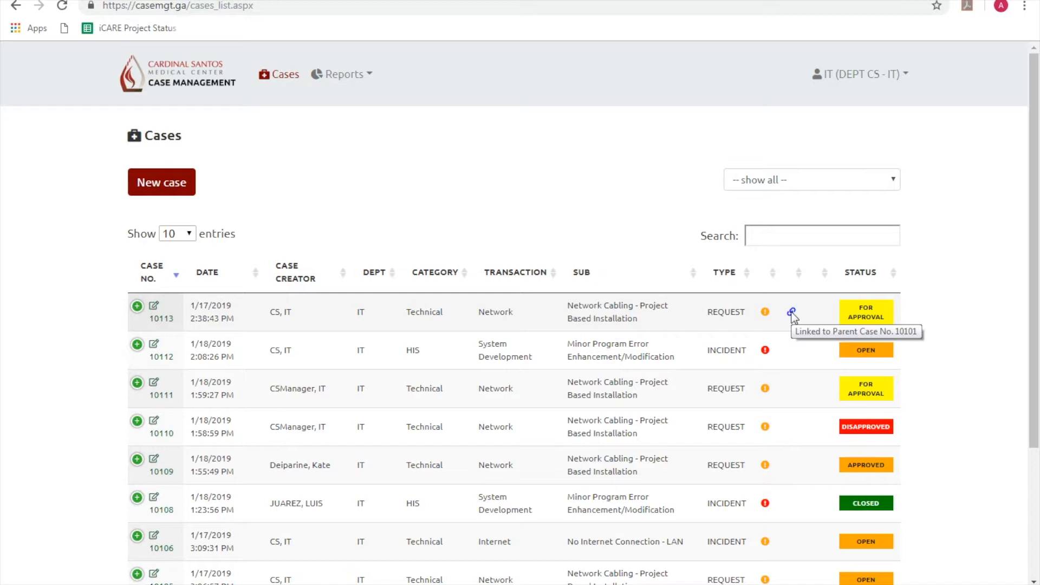
{"action": "scroll", "coordinate": [792, 336], "scroll_direction": "down", "scroll_amount": 3}
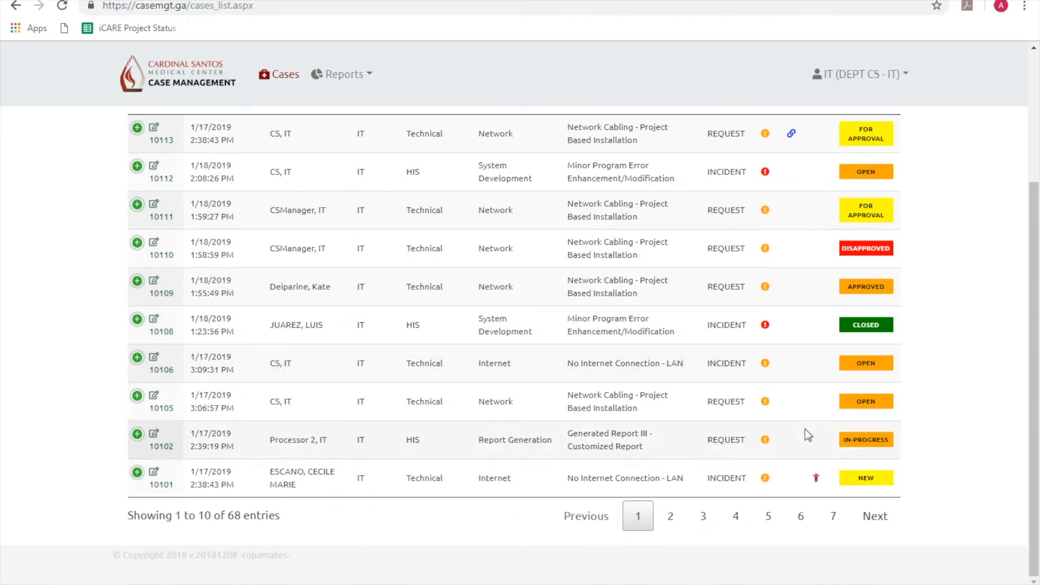
{"action": "mouse_move", "coordinate": [815, 486]}
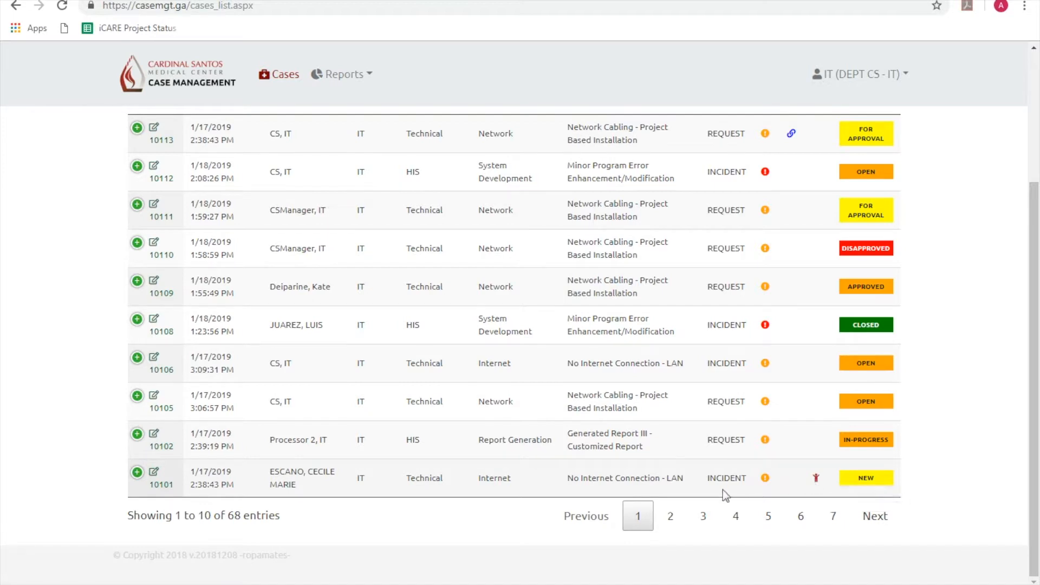
Open case 10089 from the second page of the case list and review its details
{"action": "left_click", "coordinate": [672, 518]}
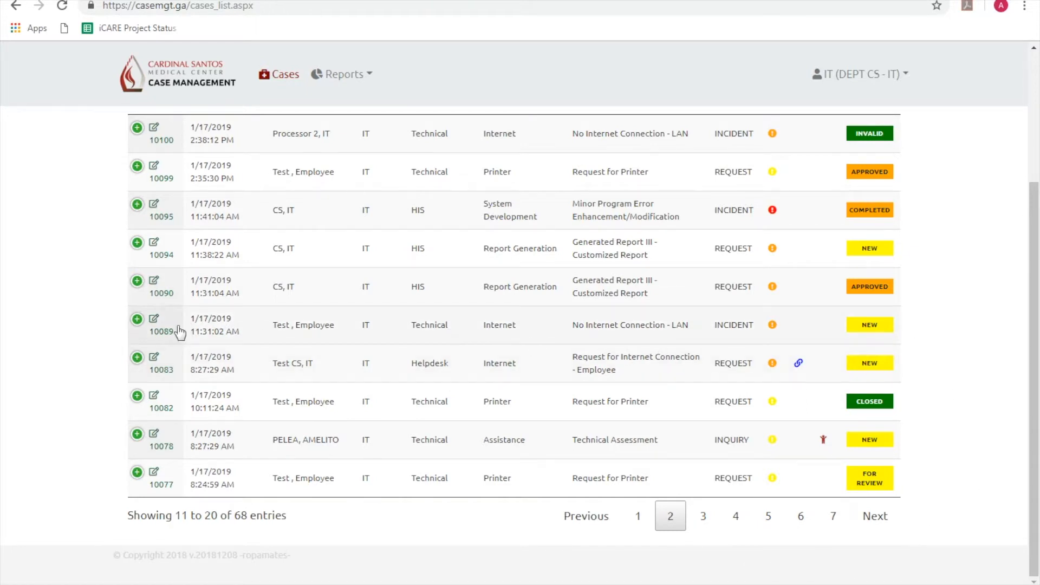
{"action": "left_click", "coordinate": [162, 331]}
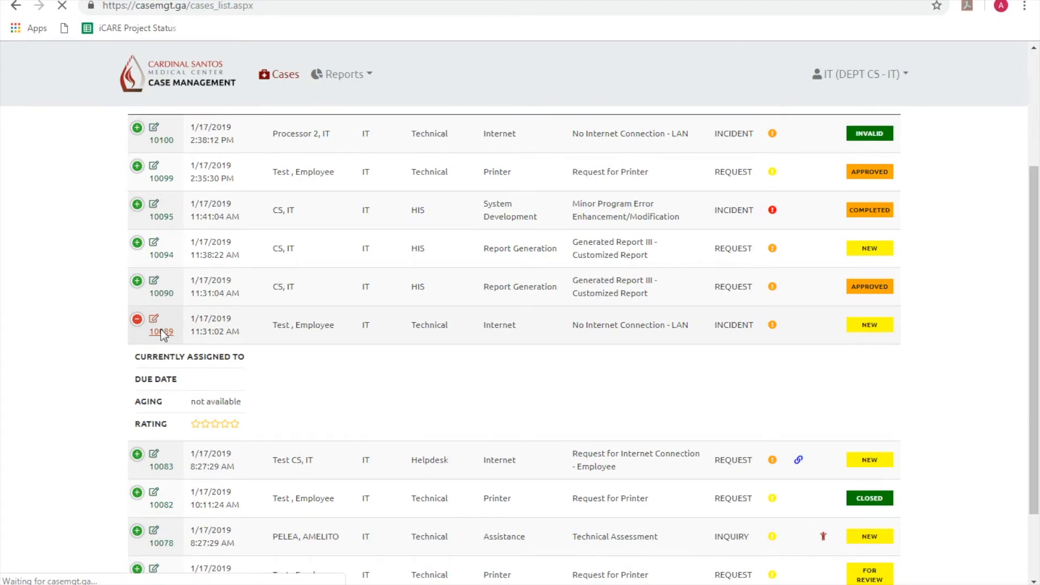
{"action": "scroll", "coordinate": [685, 337], "scroll_direction": "down", "scroll_amount": 1}
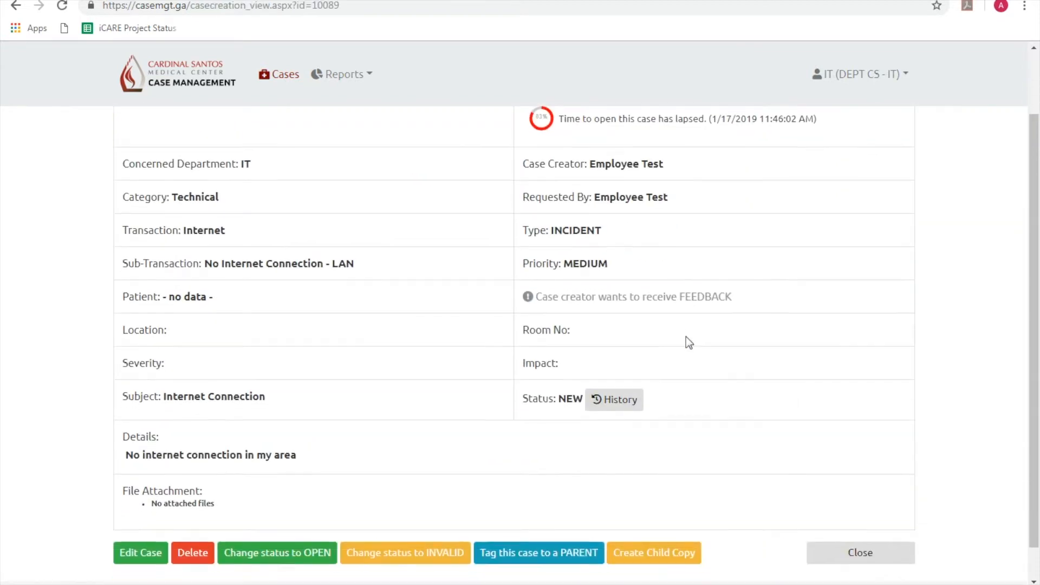
{"action": "scroll", "coordinate": [685, 343], "scroll_direction": "down", "scroll_amount": 1}
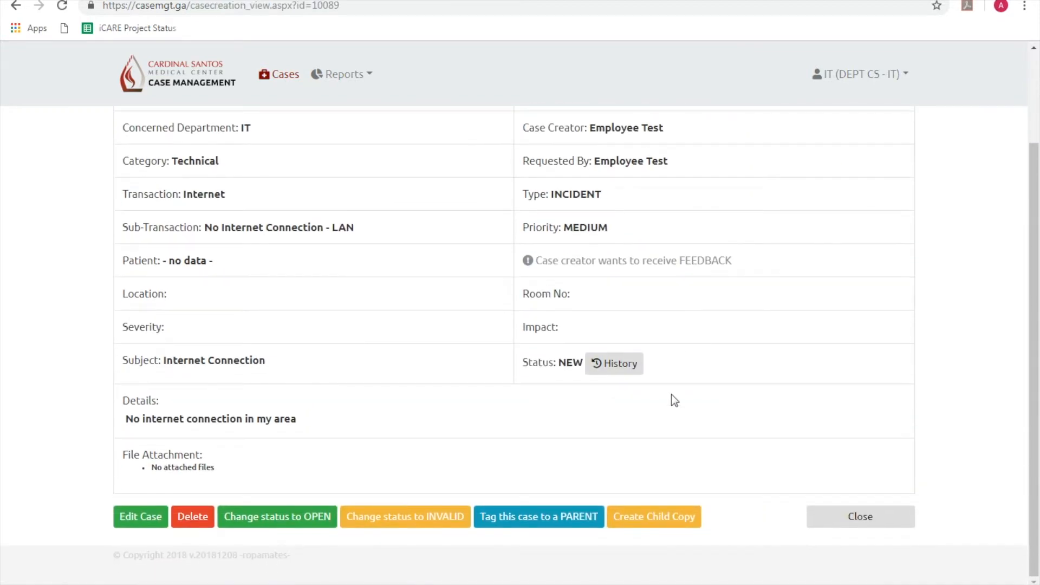
Tag case 10089 to parent case 10113 (Network Installation) and open the parent case through its link
{"action": "left_click", "coordinate": [532, 526]}
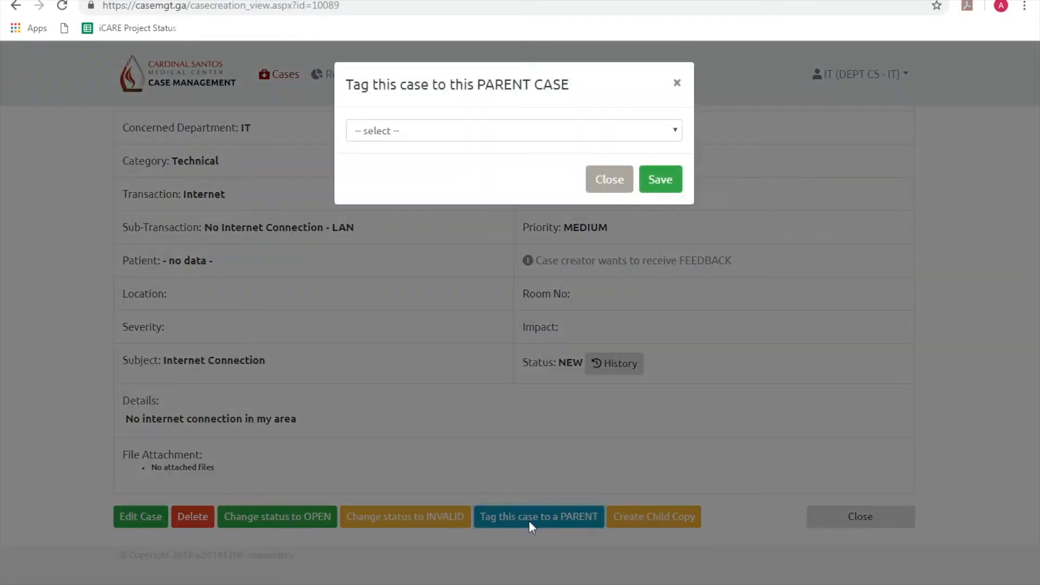
{"action": "left_click", "coordinate": [554, 130]}
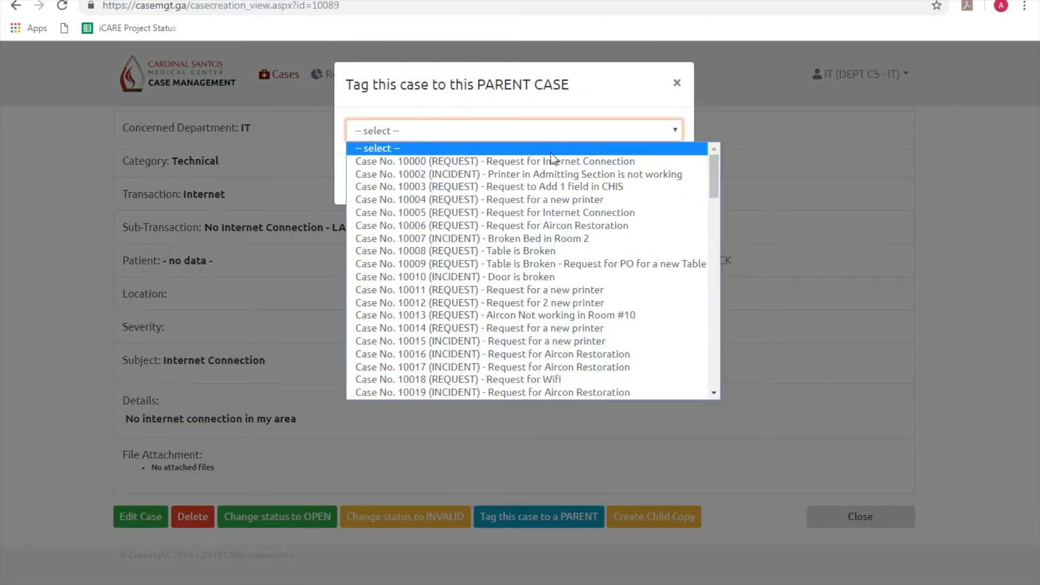
{"action": "scroll", "coordinate": [550, 203], "scroll_direction": "down", "scroll_amount": 5}
{"action": "scroll", "coordinate": [551, 218], "scroll_direction": "down", "scroll_amount": 13}
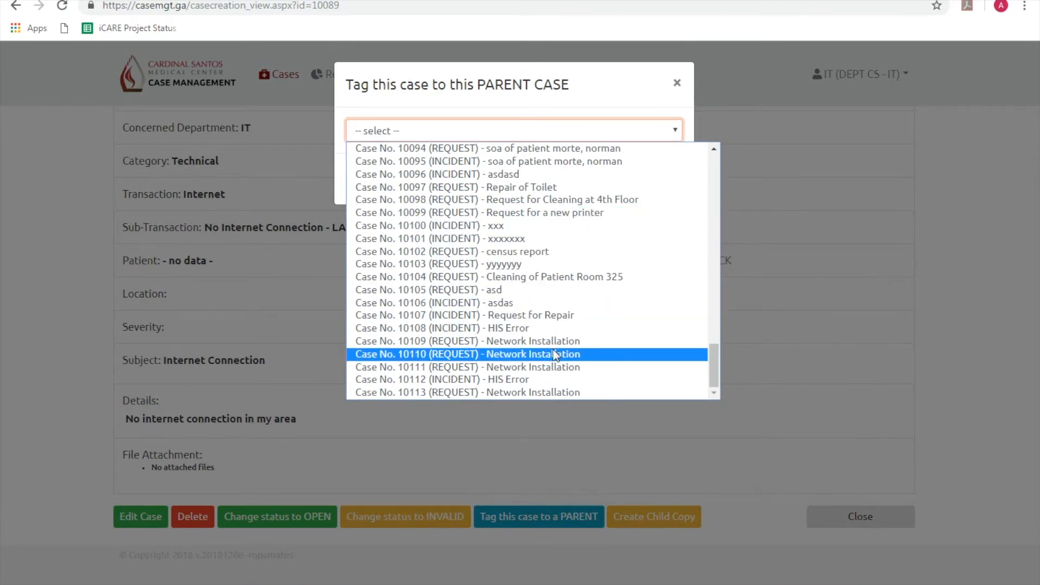
{"action": "left_click", "coordinate": [558, 391]}
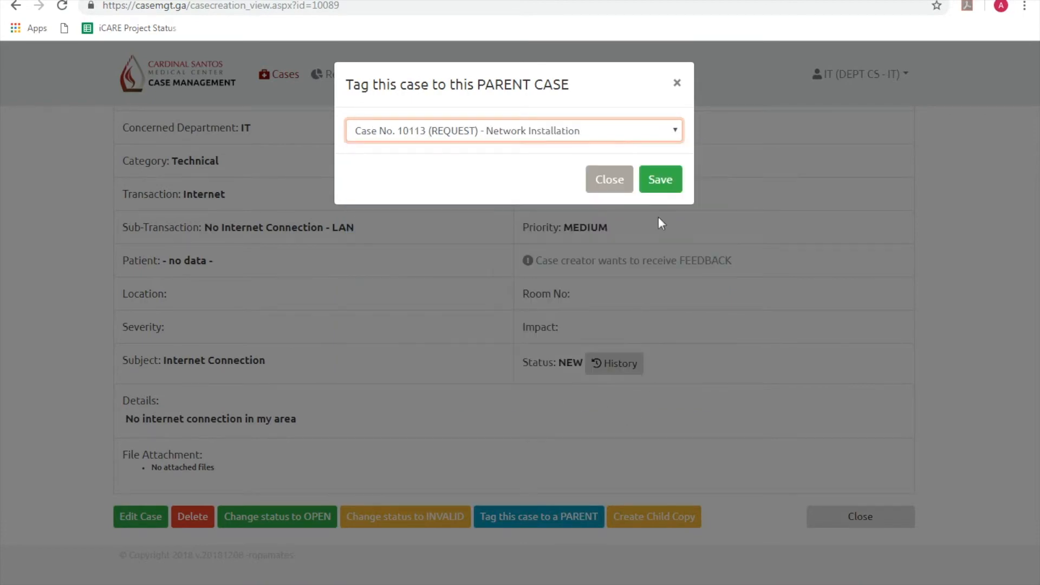
{"action": "left_click", "coordinate": [664, 183]}
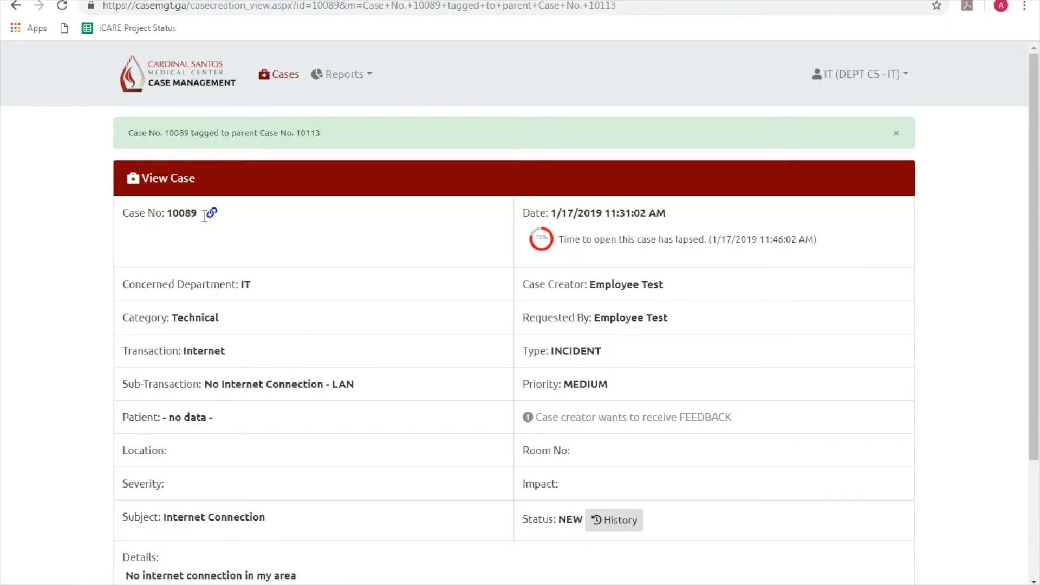
{"action": "left_click", "coordinate": [211, 214]}
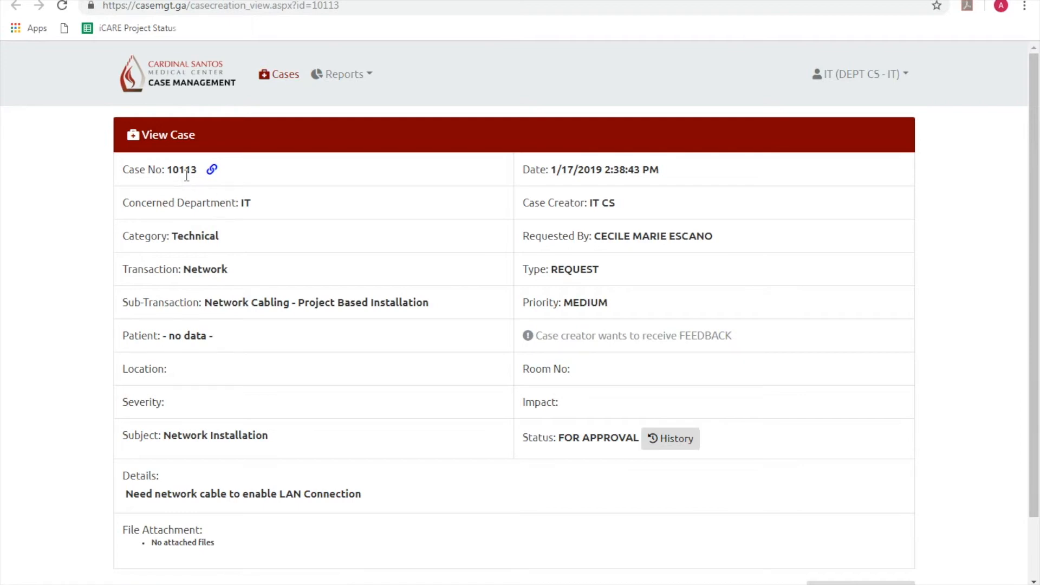
Return to the case list and open case 10112
{"action": "left_click", "coordinate": [278, 78]}
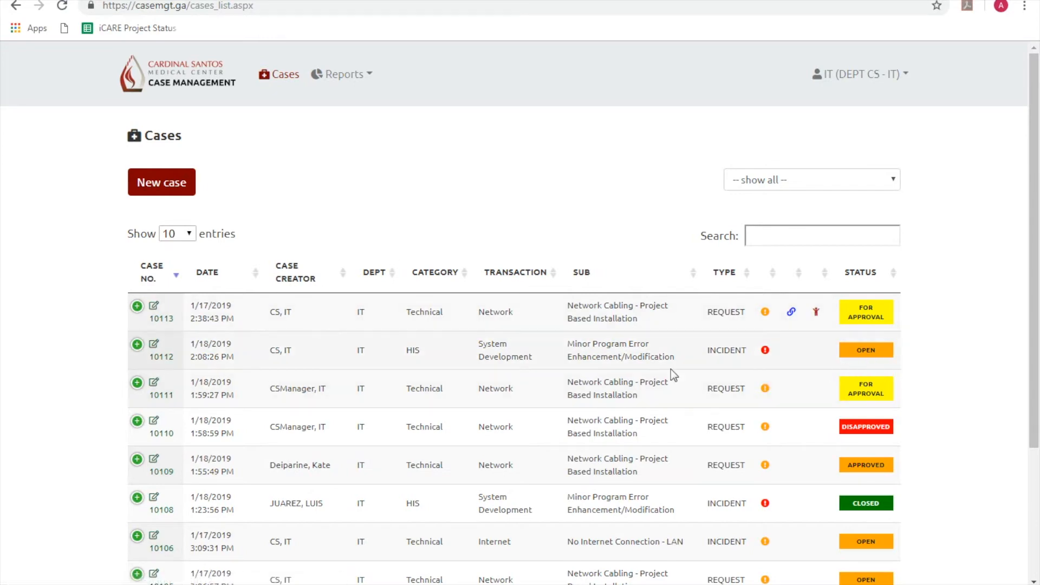
{"action": "left_click", "coordinate": [154, 360]}
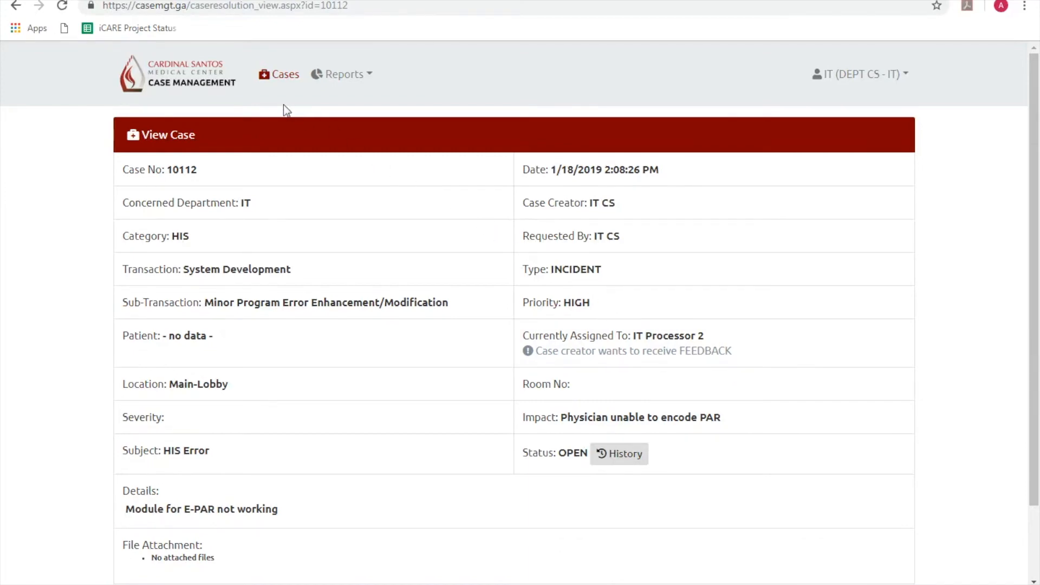
Reload case 10112, review its case history and check the status and pending closing requirements
{"action": "left_click", "coordinate": [61, 10]}
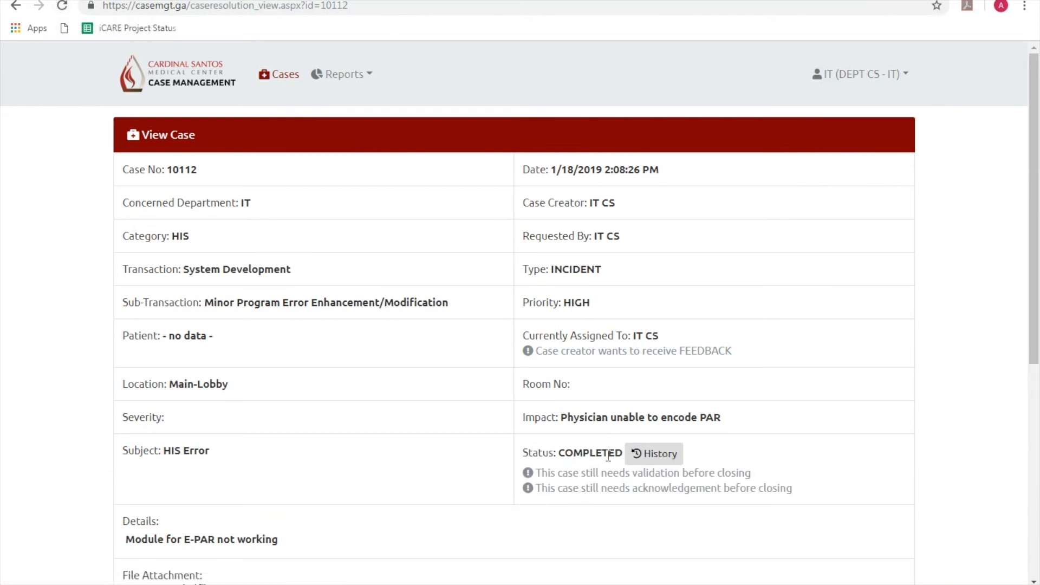
{"action": "left_click", "coordinate": [639, 455]}
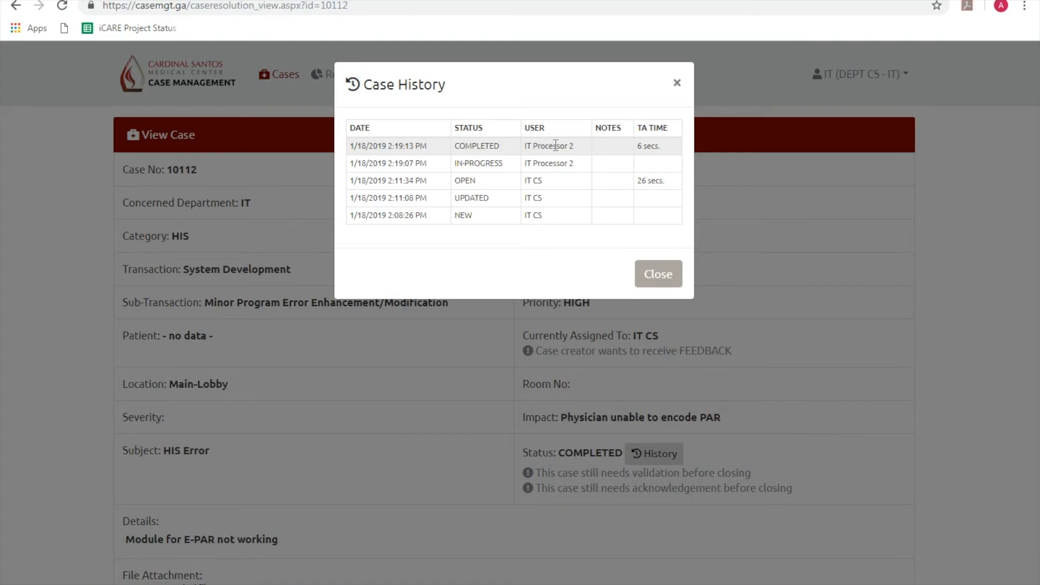
{"action": "left_click", "coordinate": [676, 83]}
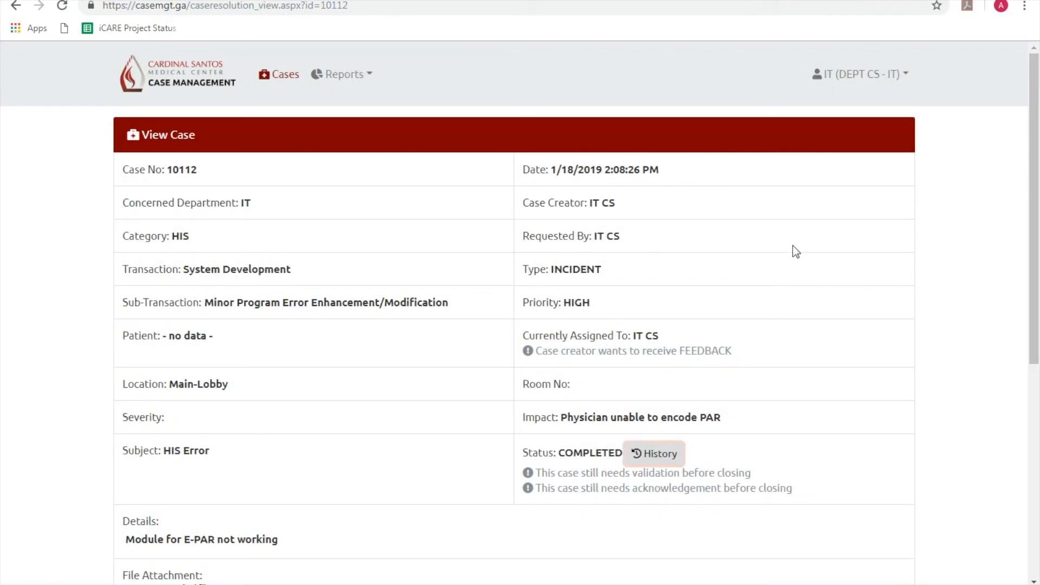
{"action": "scroll", "coordinate": [782, 382], "scroll_direction": "down", "scroll_amount": 1}
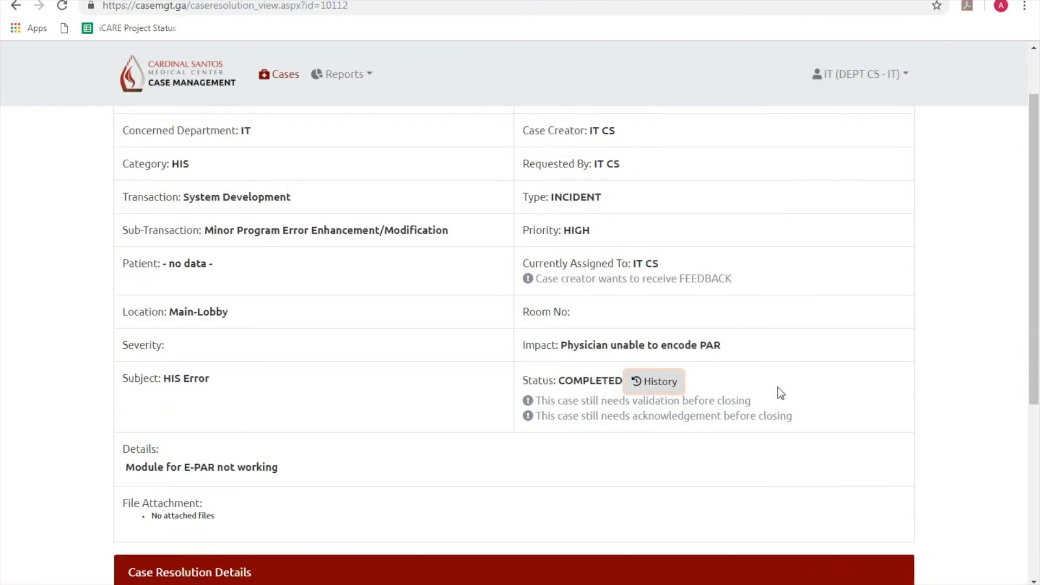
{"action": "scroll", "coordinate": [805, 371], "scroll_direction": "down", "scroll_amount": 1}
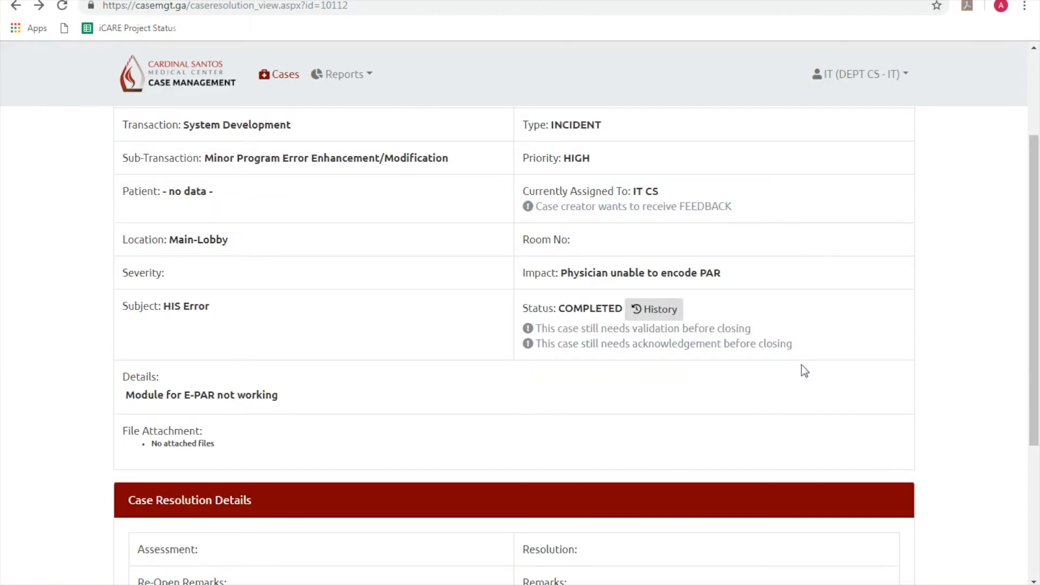
Go to the dashboard and open case 10112 from its validation/acknowledgement notification
{"action": "left_click", "coordinate": [198, 87]}
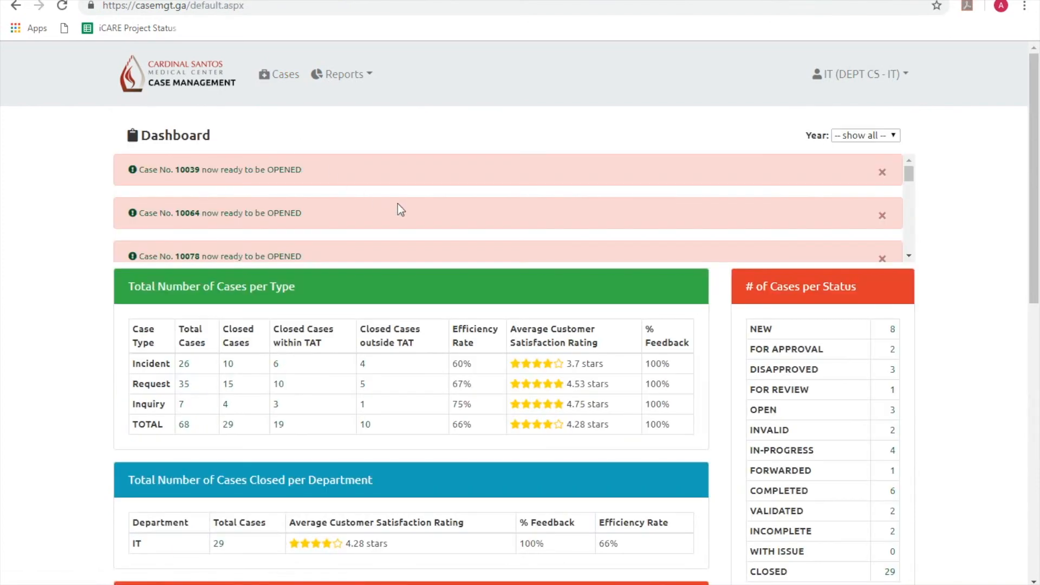
{"action": "scroll", "coordinate": [398, 203], "scroll_direction": "down", "scroll_amount": 3}
{"action": "scroll", "coordinate": [399, 203], "scroll_direction": "down", "scroll_amount": 6}
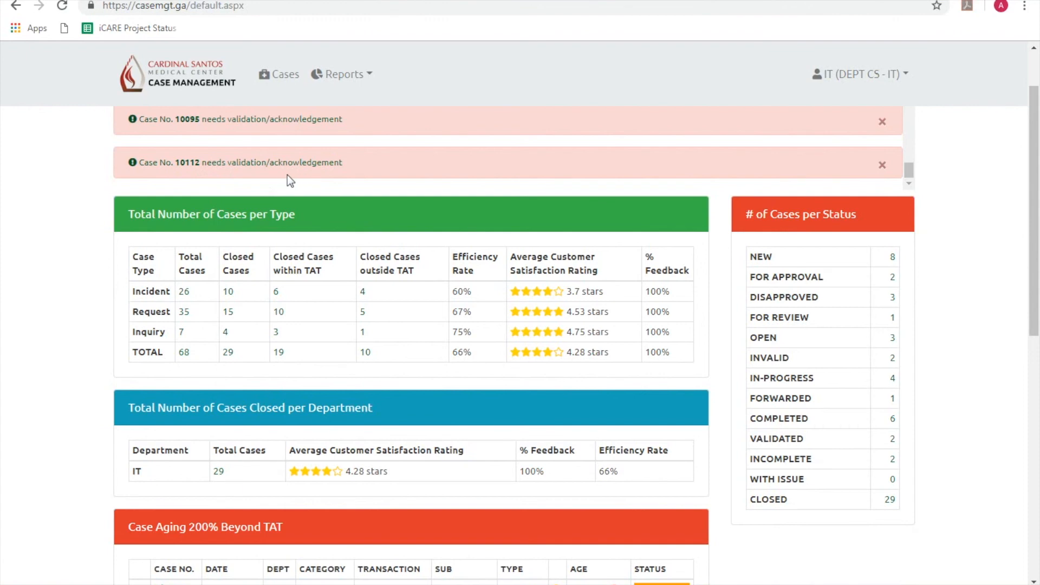
{"action": "left_click", "coordinate": [274, 164]}
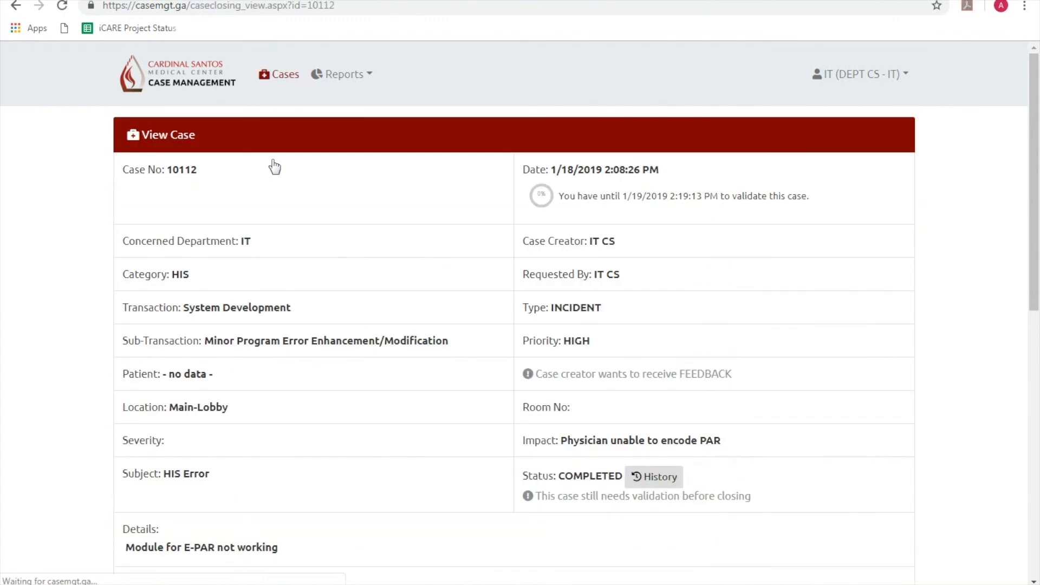
Mark case 10112 as VALIDATED, confirm the change and check the case's status
{"action": "scroll", "coordinate": [452, 229], "scroll_direction": "down", "scroll_amount": 10}
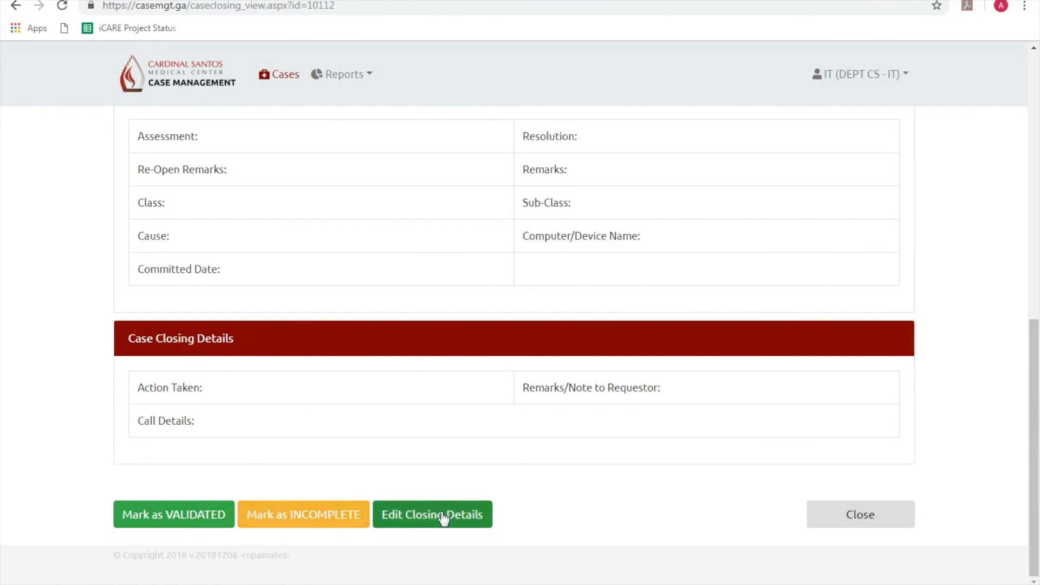
{"action": "left_click", "coordinate": [175, 524]}
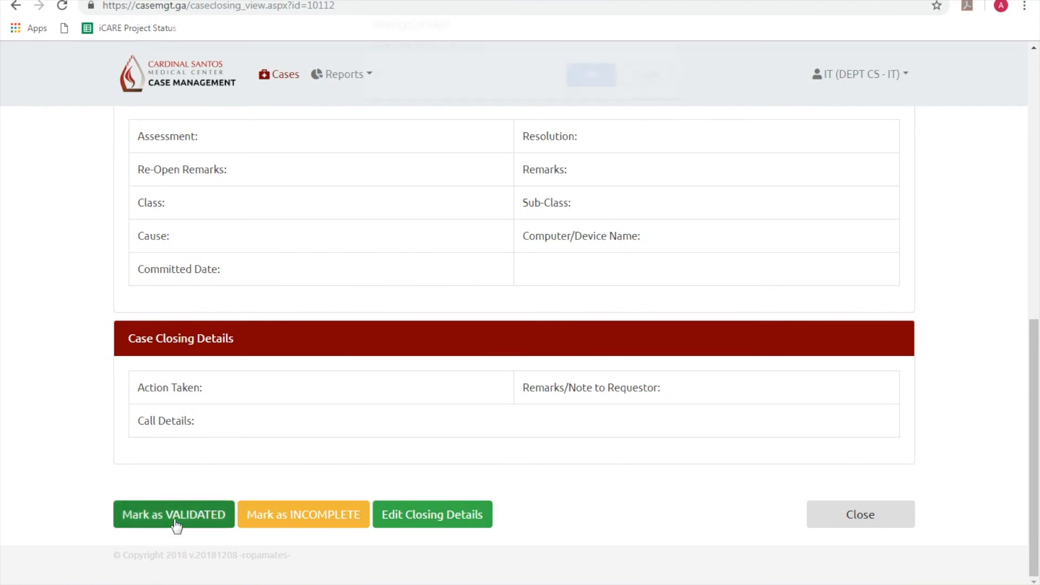
{"action": "left_click", "coordinate": [585, 86]}
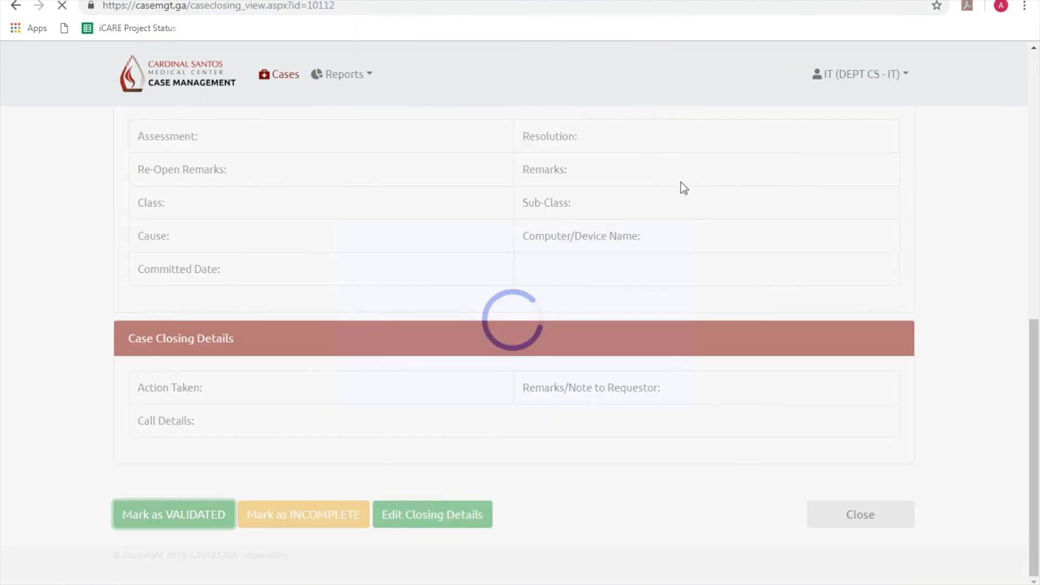
{"action": "scroll", "coordinate": [604, 337], "scroll_direction": "down", "scroll_amount": 1}
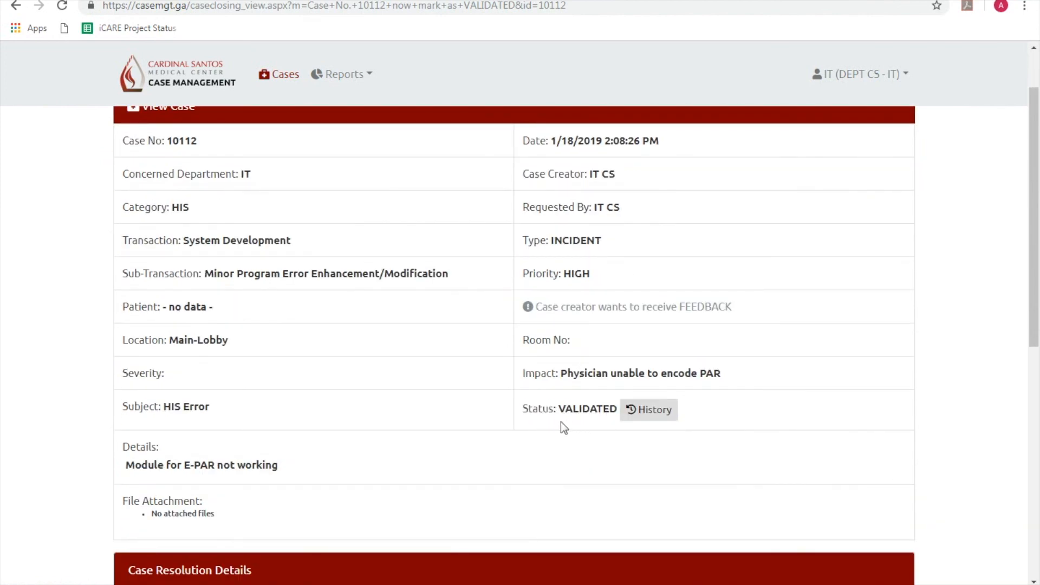